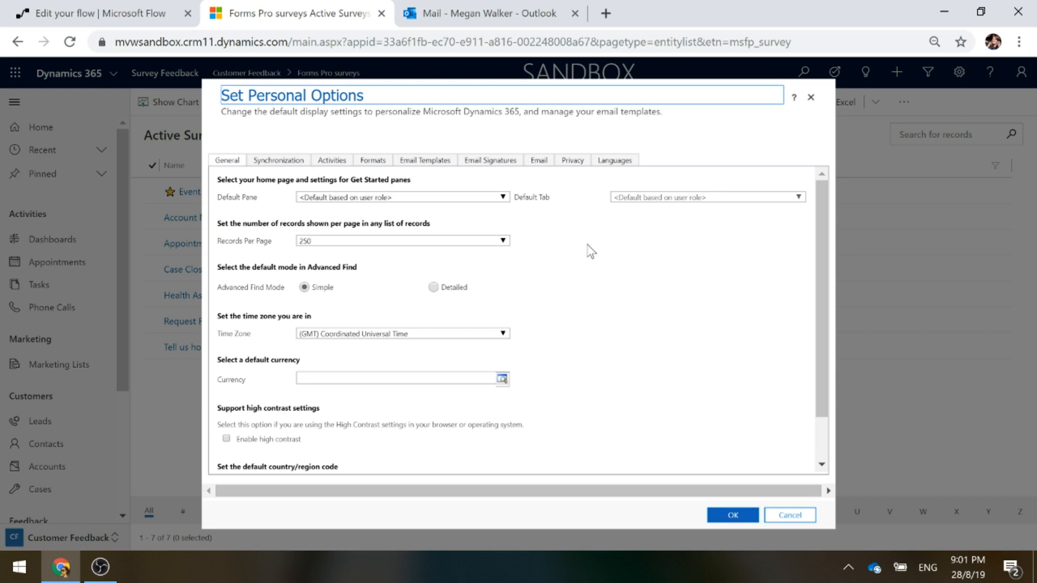
In the personal email options, allow other Microsoft Dynamics 365 users to send email on your behalf
{"action": "left_click", "coordinate": [538, 161]}
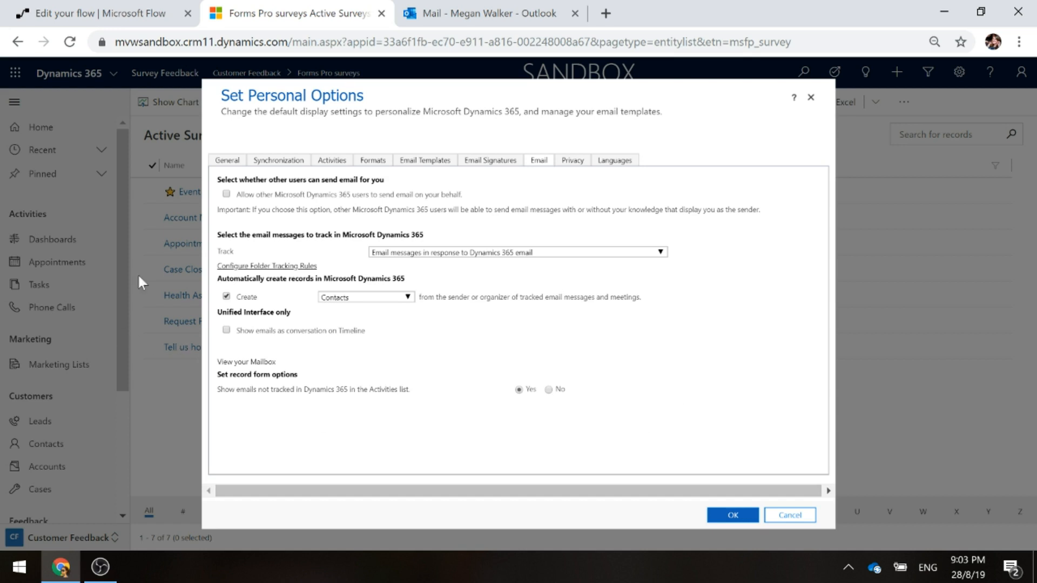
{"action": "left_click", "coordinate": [226, 194]}
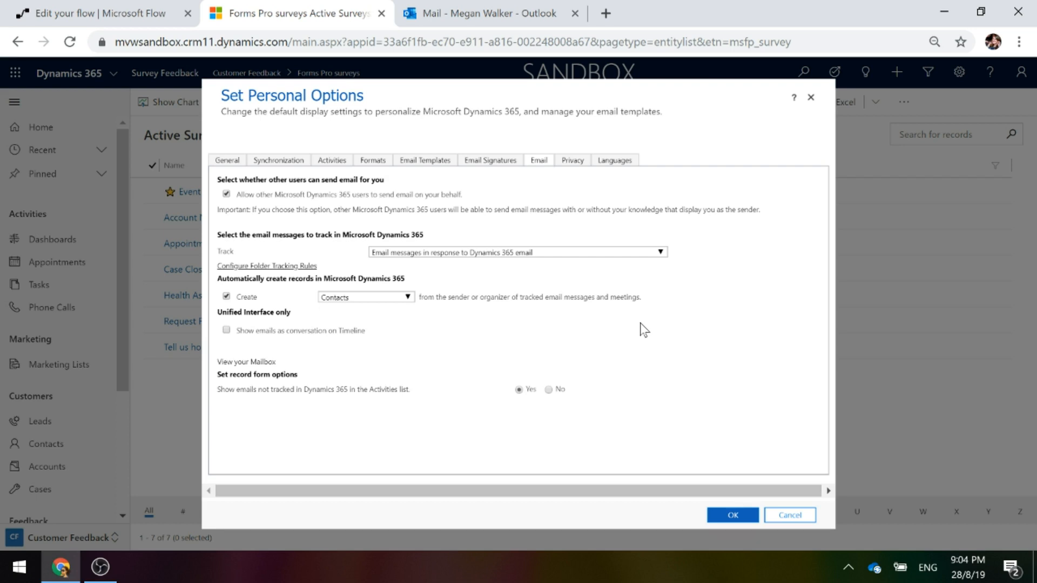
Try tracking all email messages, and restore tracking to Email messages in response to Dynamics 365 email
{"action": "left_click", "coordinate": [658, 254]}
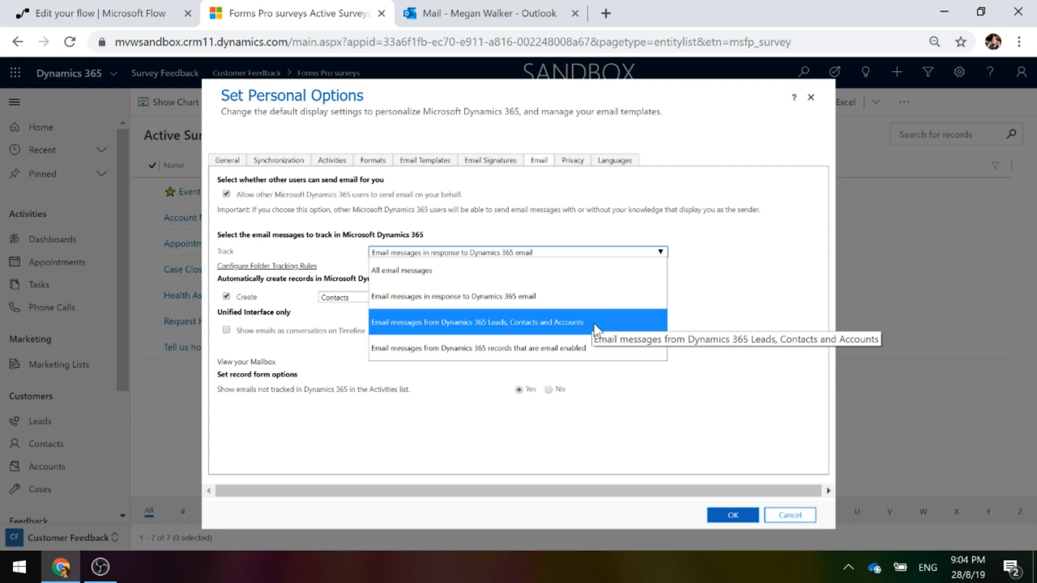
{"action": "left_click", "coordinate": [529, 300]}
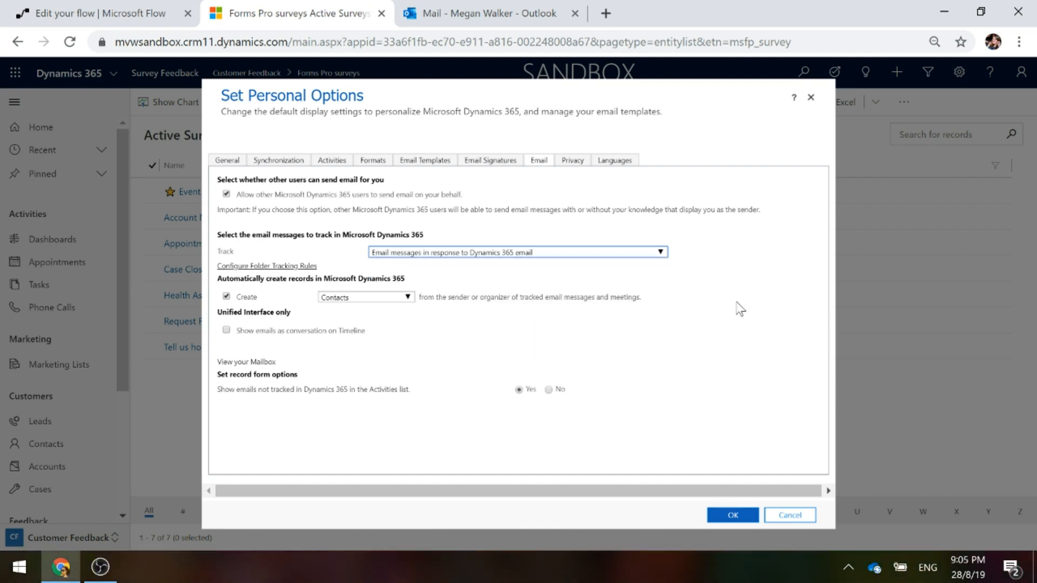
{"action": "left_click", "coordinate": [607, 255]}
{"action": "left_click", "coordinate": [422, 270]}
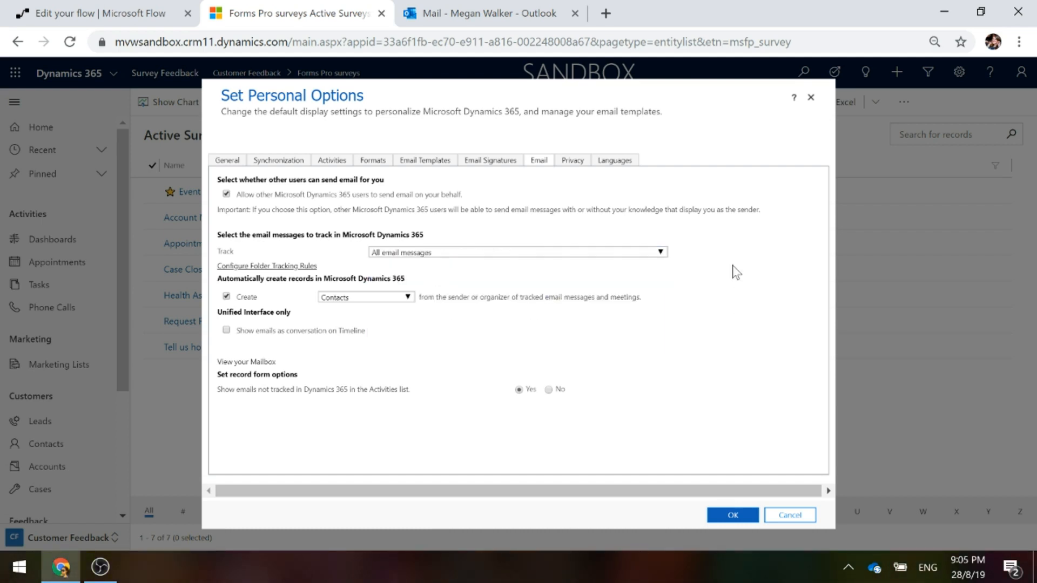
{"action": "left_click", "coordinate": [647, 252]}
{"action": "left_click", "coordinate": [537, 303]}
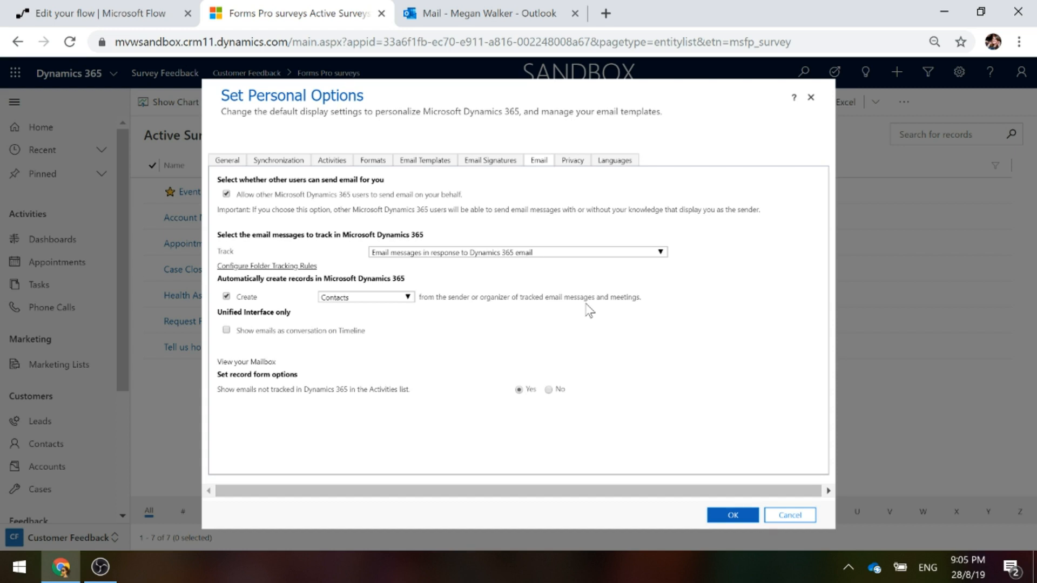
Examine which record types can be created automatically from senders of tracked email messages
{"action": "left_click", "coordinate": [390, 297]}
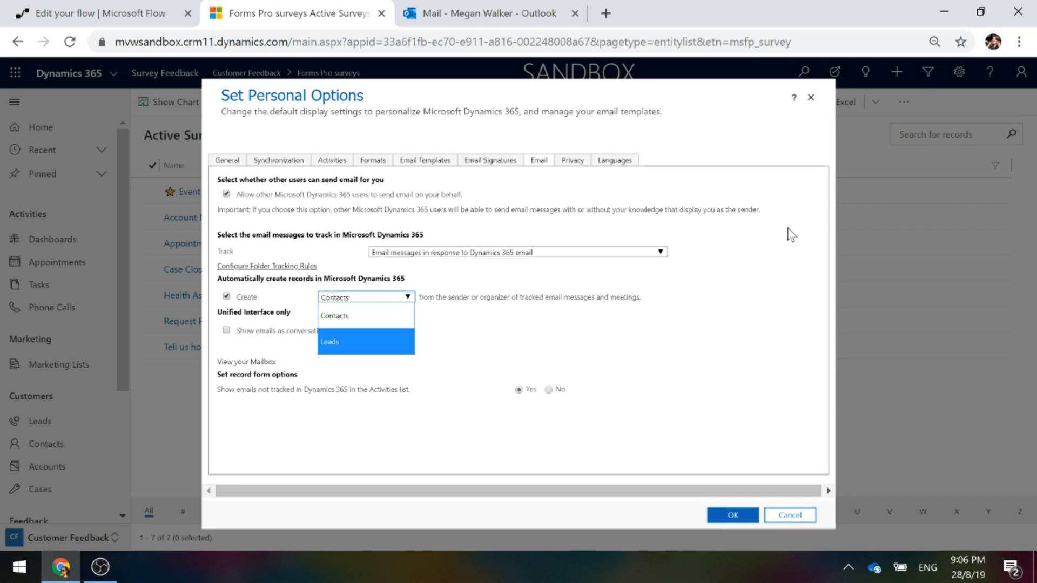
{"action": "left_click", "coordinate": [790, 287]}
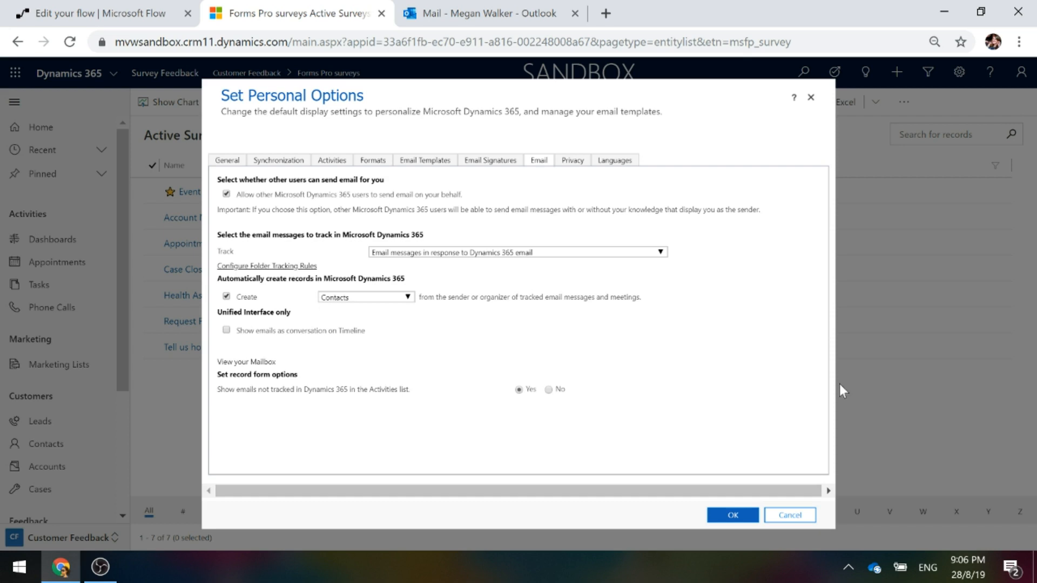
Switch to Microsoft Flow, open the User Settings Changed flow for editing, and expand its update trigger and condition
{"action": "left_click", "coordinate": [116, 21]}
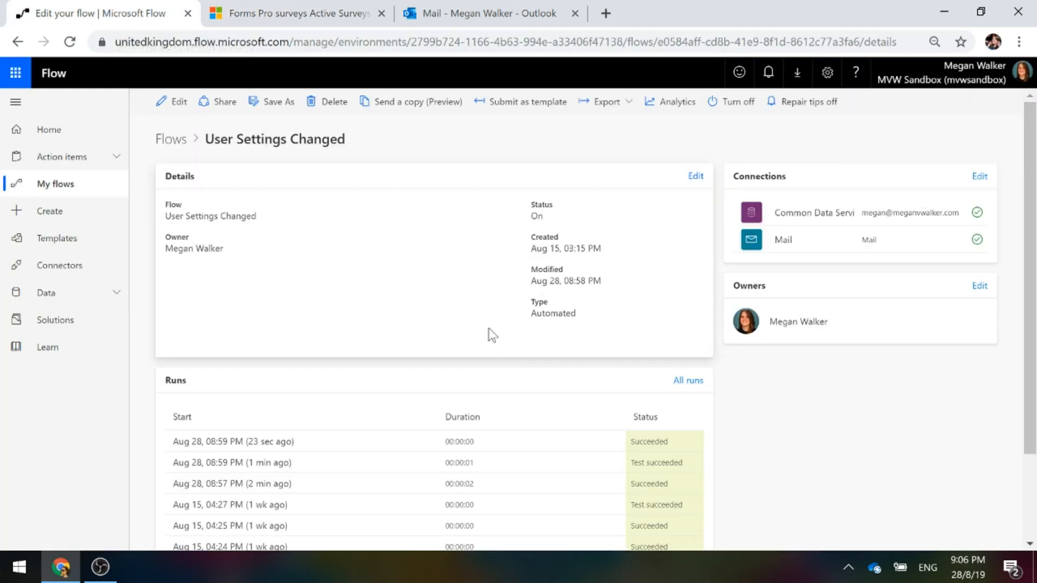
{"action": "left_click", "coordinate": [165, 101]}
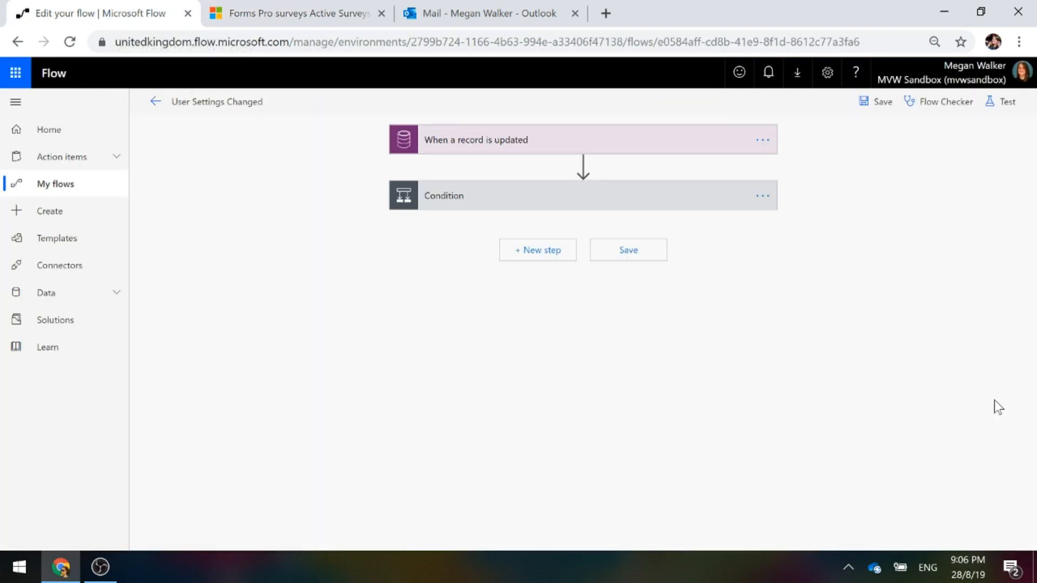
{"action": "left_click", "coordinate": [501, 143]}
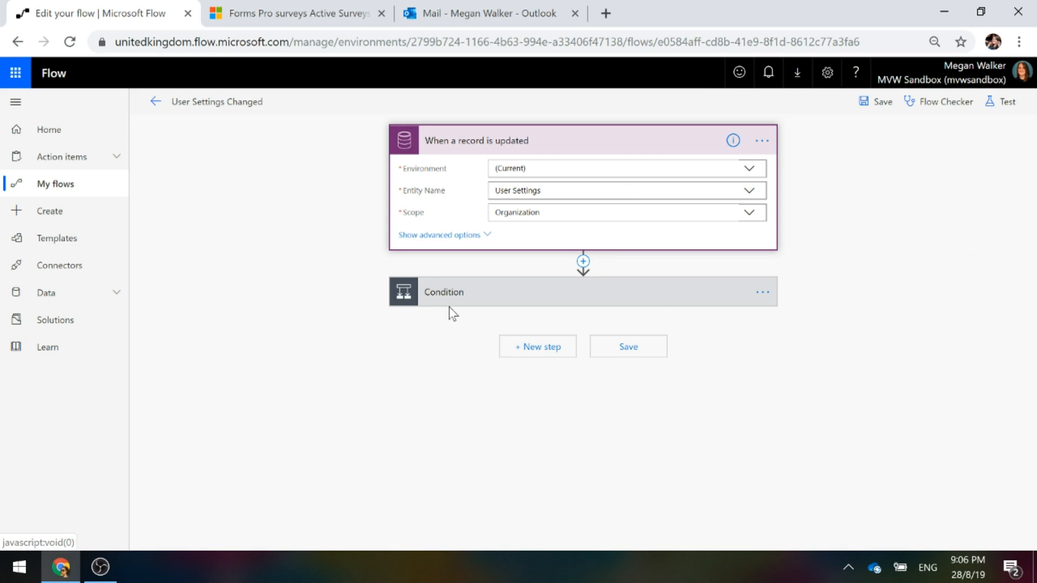
{"action": "left_click", "coordinate": [561, 298]}
{"action": "scroll", "coordinate": [879, 323], "scroll_direction": "down", "scroll_amount": 3}
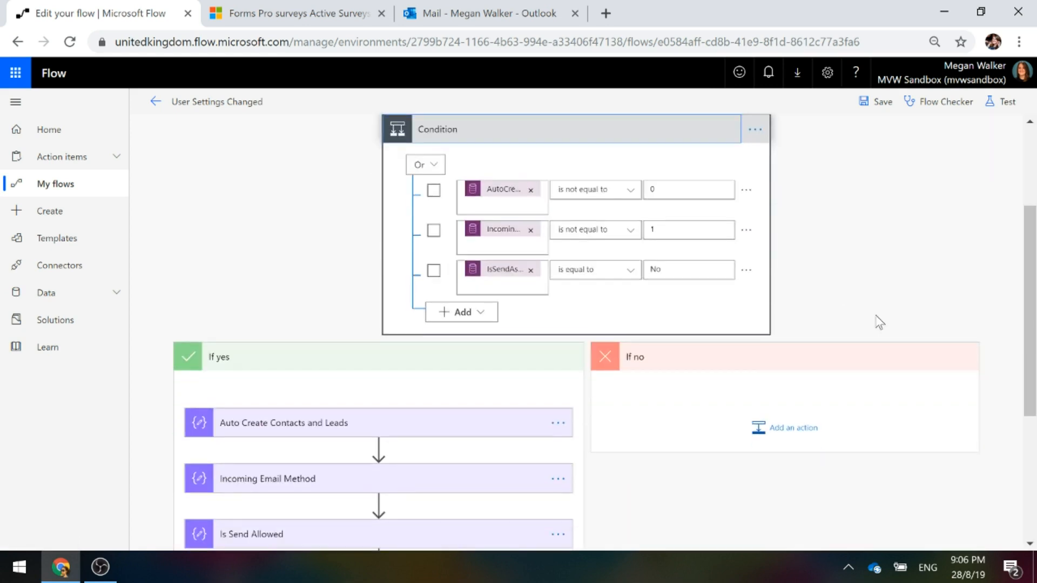
{"action": "scroll", "coordinate": [878, 322], "scroll_direction": "up", "scroll_amount": 2}
{"action": "scroll", "coordinate": [879, 323], "scroll_direction": "down", "scroll_amount": 2}
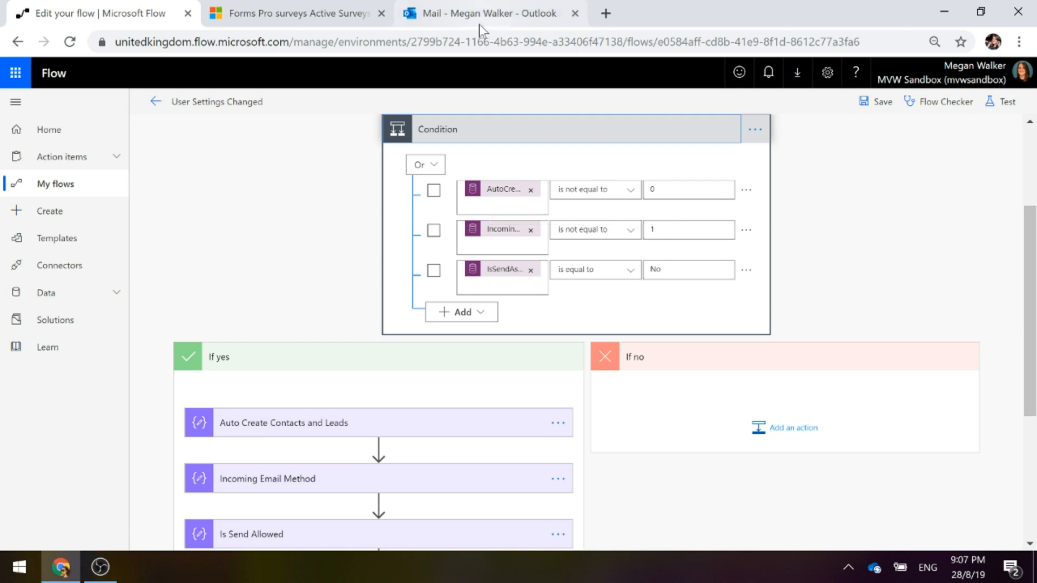
Switch to Dynamics 365, turn off automatic record creation from tracked emails, and return to the flow's condition
{"action": "left_click", "coordinate": [313, 25]}
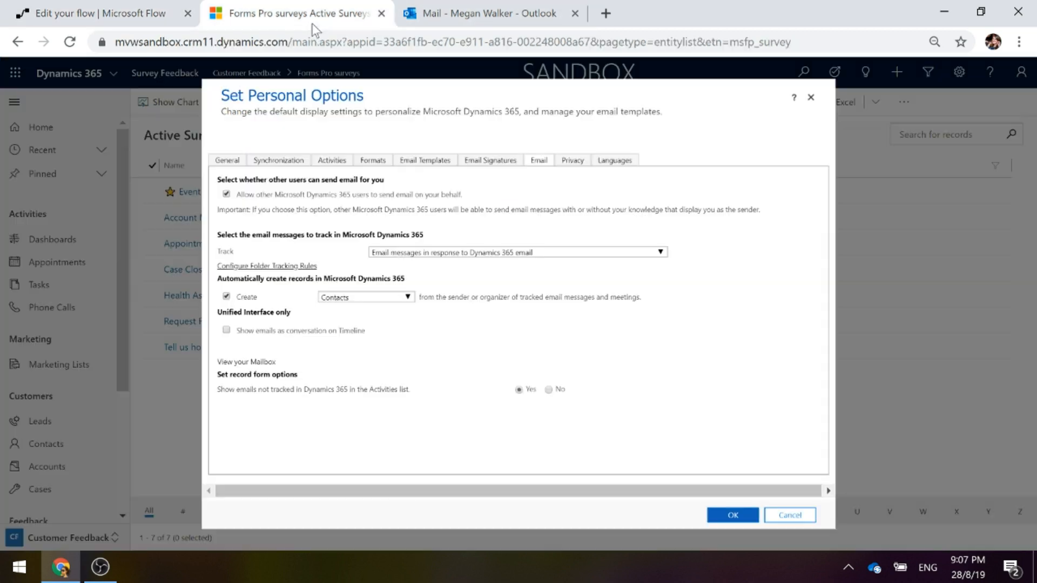
{"action": "left_click", "coordinate": [226, 297]}
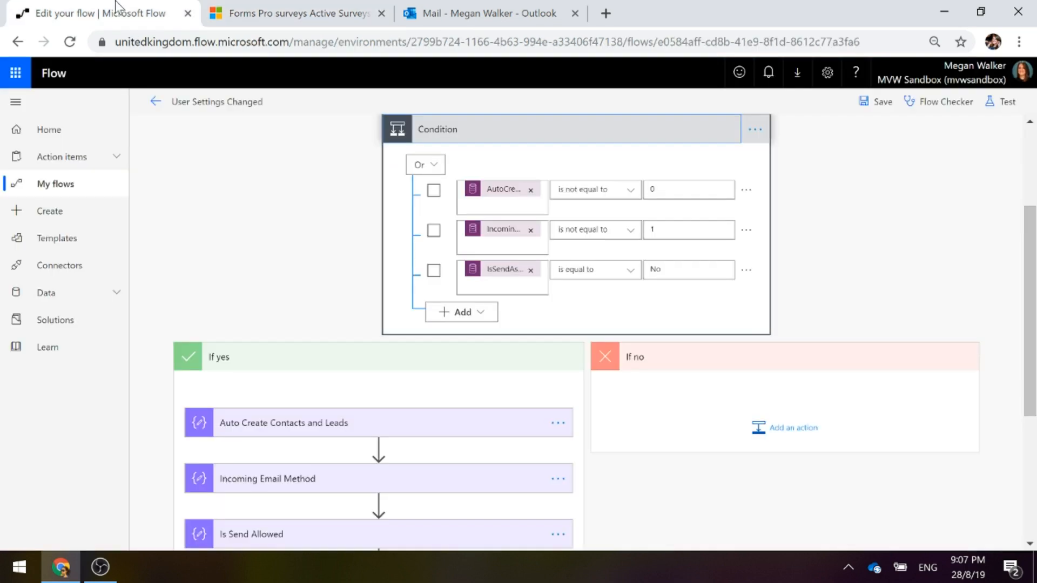
{"action": "left_click", "coordinate": [120, 12]}
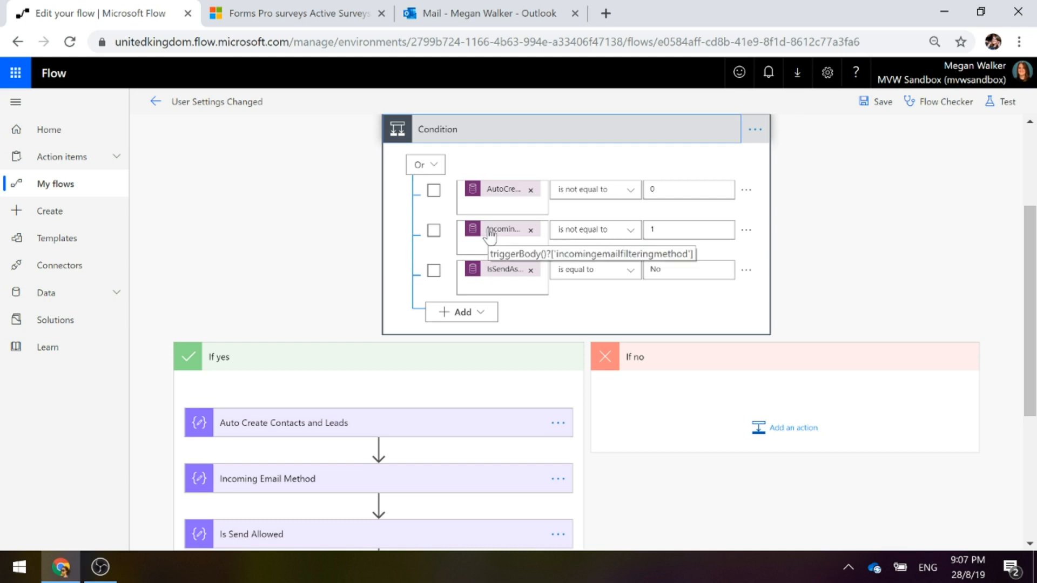
Compare the email tracking choices in the Dynamics 365 personal options with the incoming email row of the flow's condition
{"action": "left_click", "coordinate": [268, 14]}
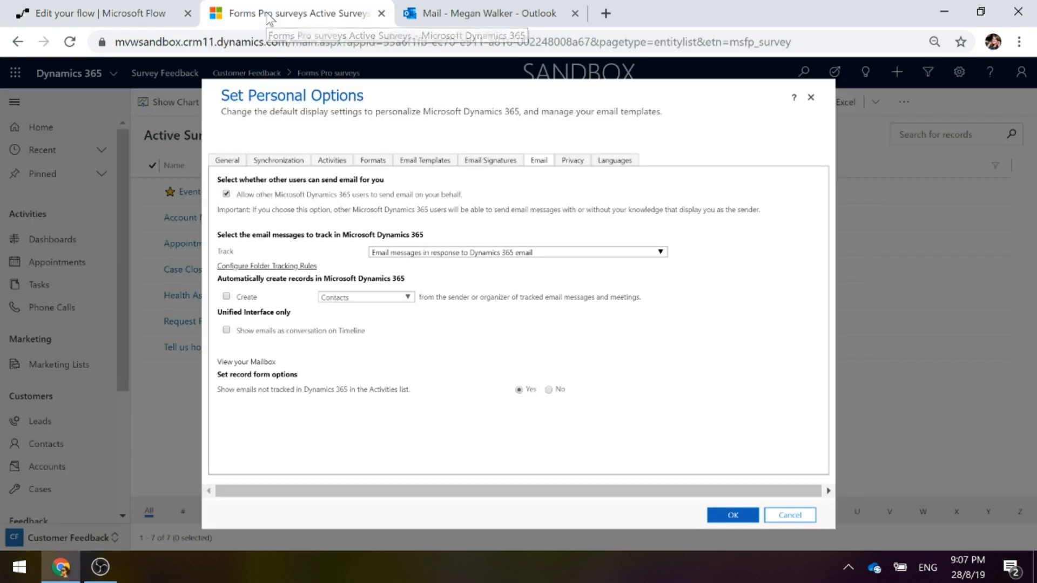
{"action": "left_click", "coordinate": [472, 253]}
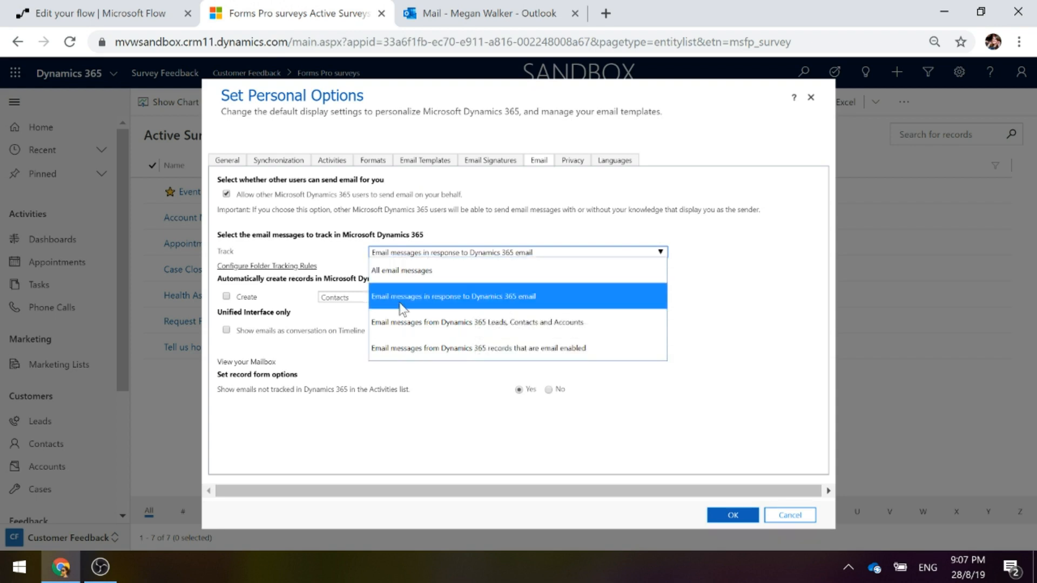
{"action": "left_click", "coordinate": [743, 303]}
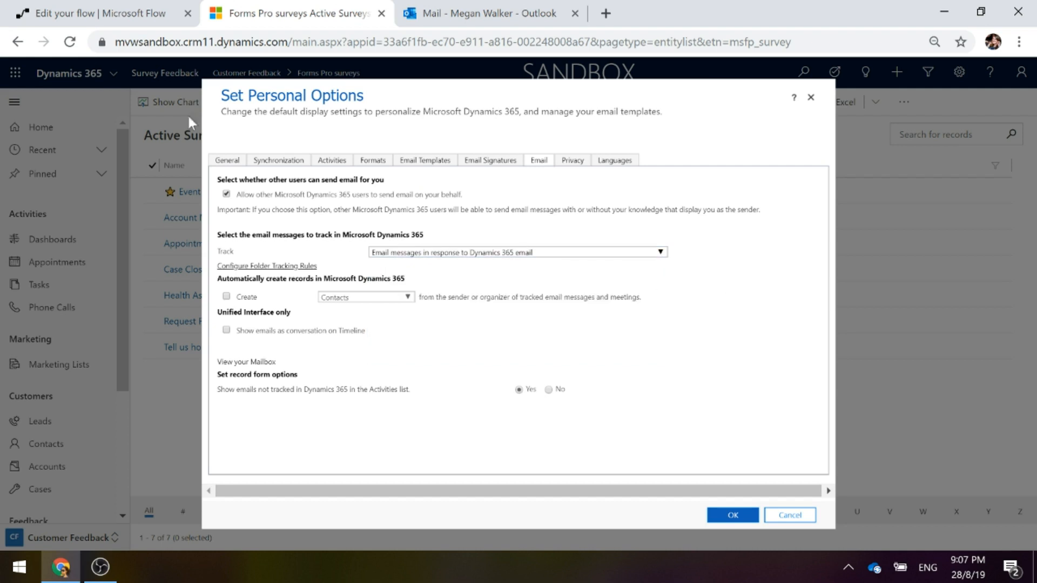
{"action": "left_click", "coordinate": [97, 15]}
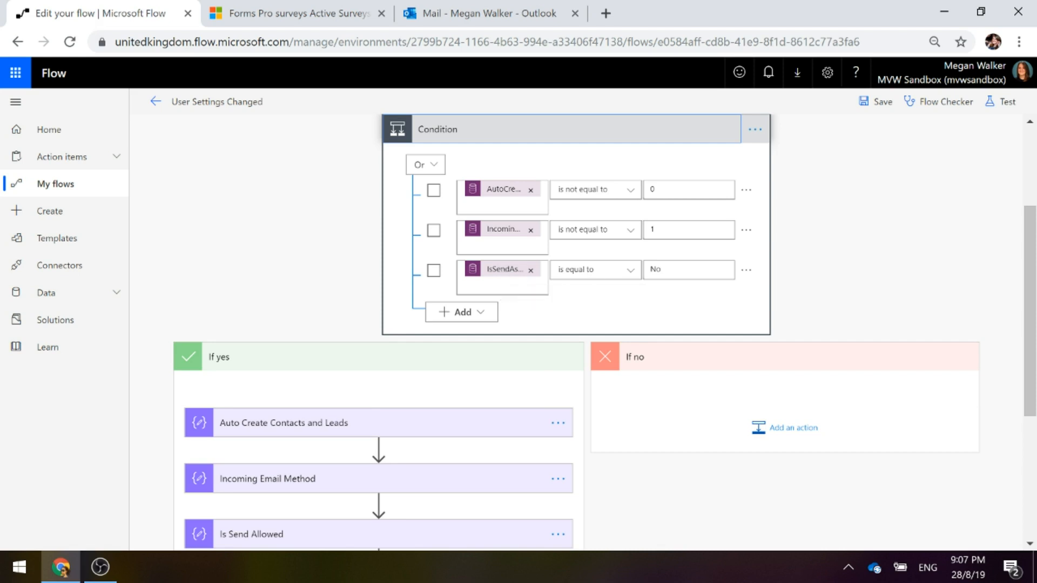
In Dynamics 365, disallow other users from sending email on your behalf, and return to Microsoft Flow
{"action": "left_click", "coordinate": [239, 16]}
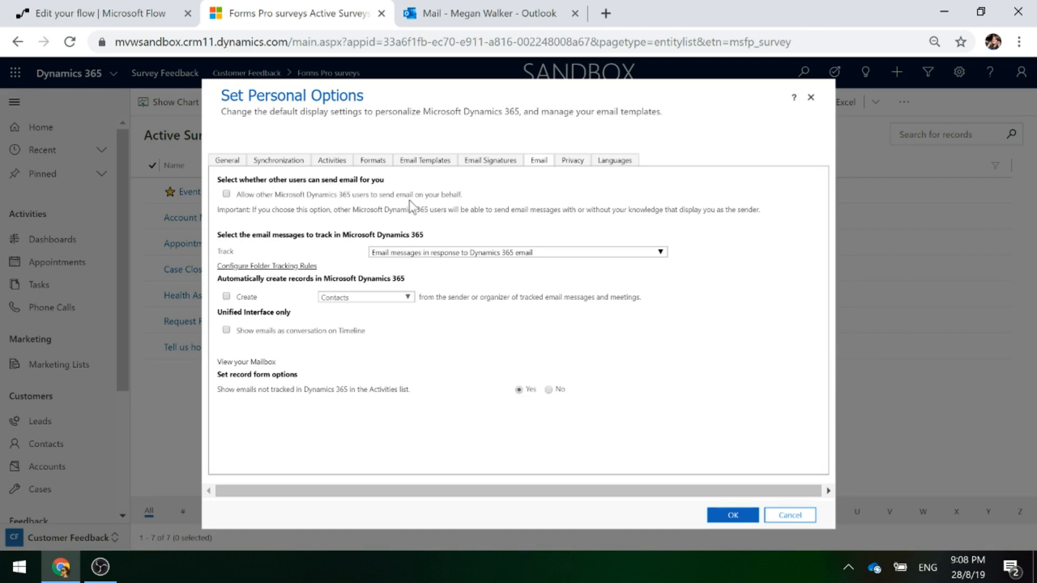
{"action": "left_click", "coordinate": [151, 15]}
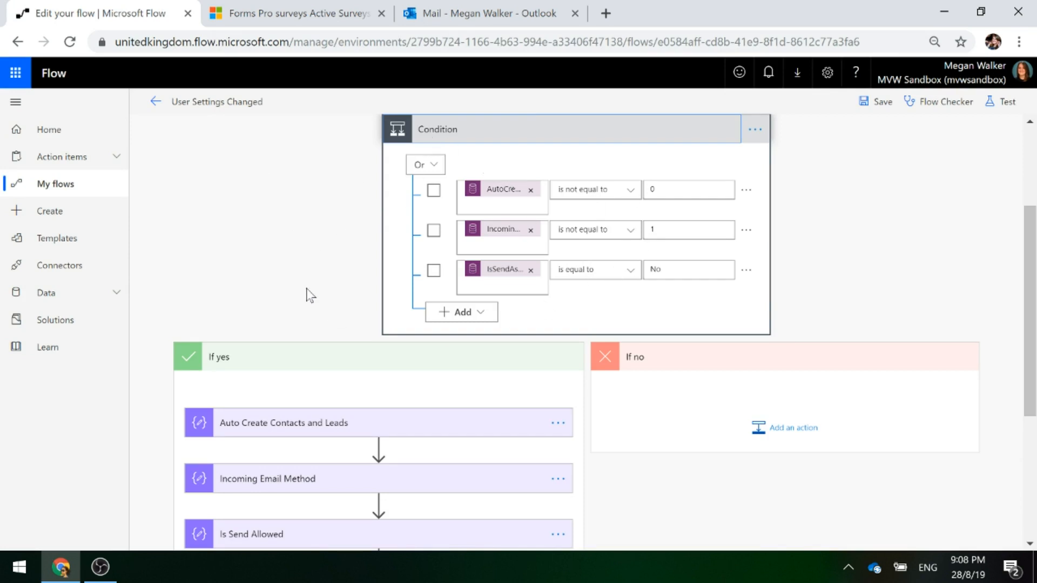
Examine the expression in the Auto Create Contacts and Leads action alongside the condition's value for that setting
{"action": "scroll", "coordinate": [309, 294], "scroll_direction": "down", "scroll_amount": 3}
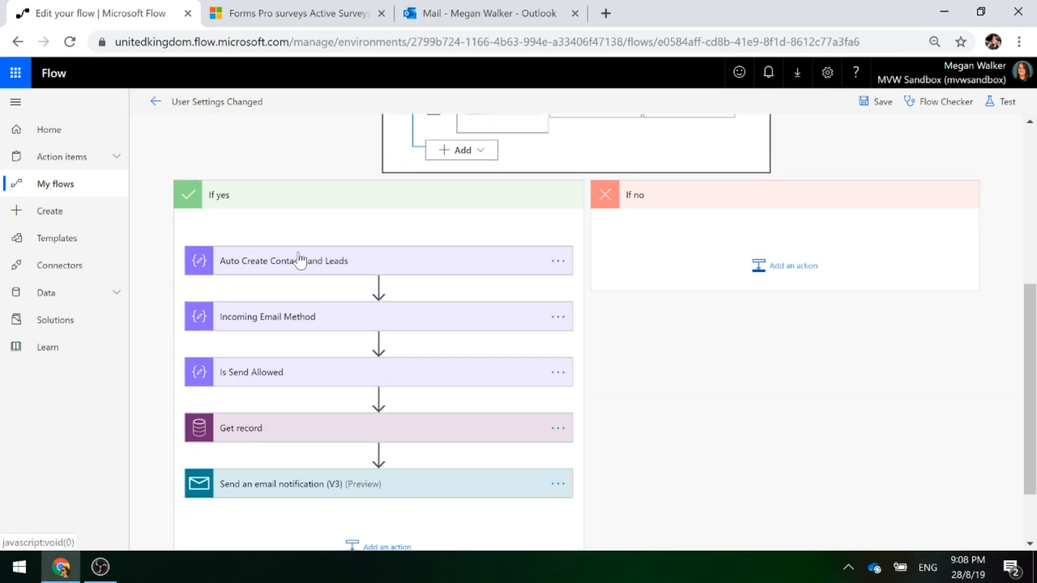
{"action": "left_click", "coordinate": [301, 261]}
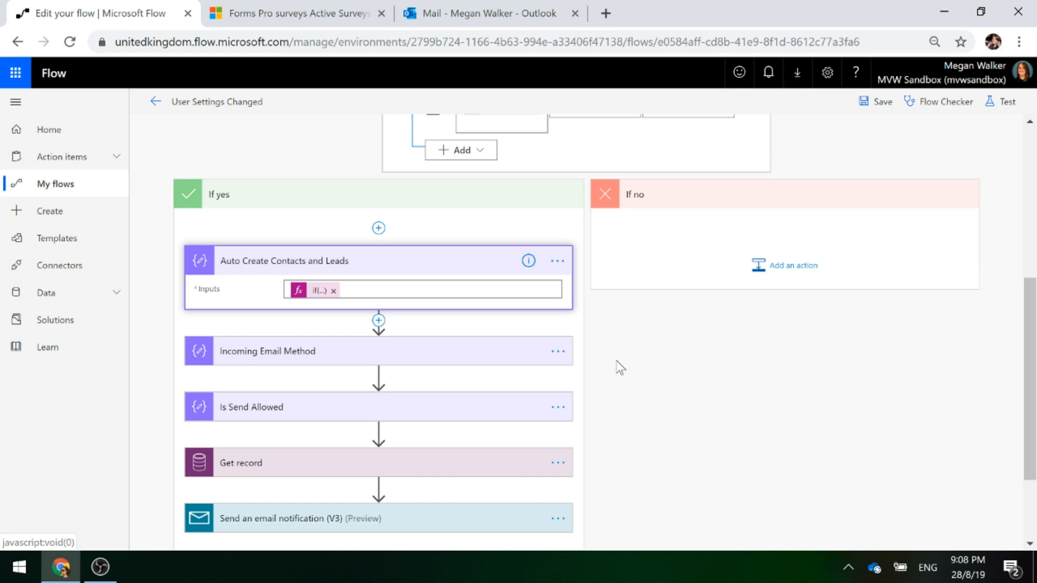
{"action": "scroll", "coordinate": [556, 357], "scroll_direction": "up", "scroll_amount": 3}
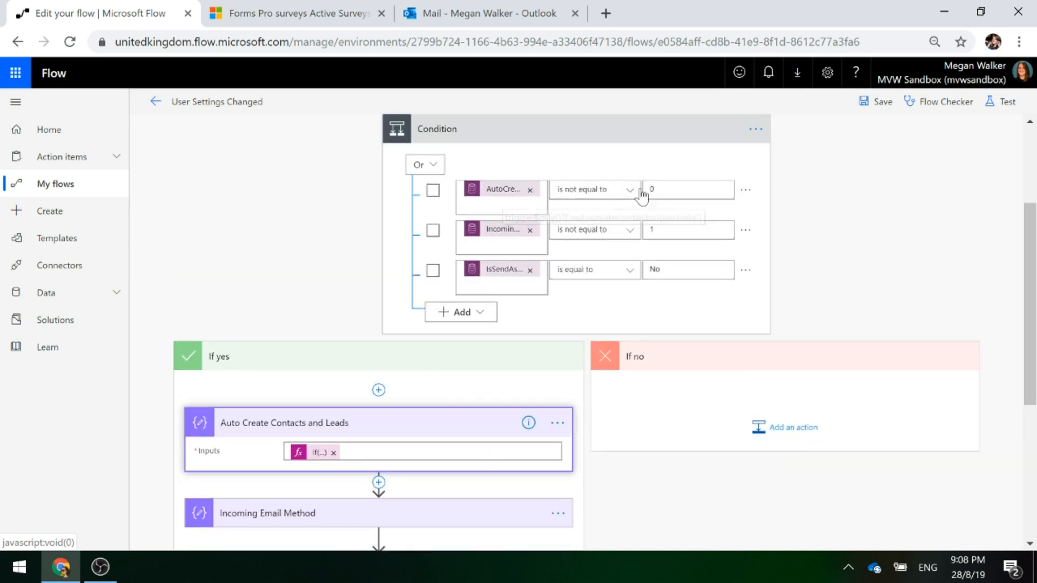
{"action": "scroll", "coordinate": [847, 295], "scroll_direction": "down", "scroll_amount": 2}
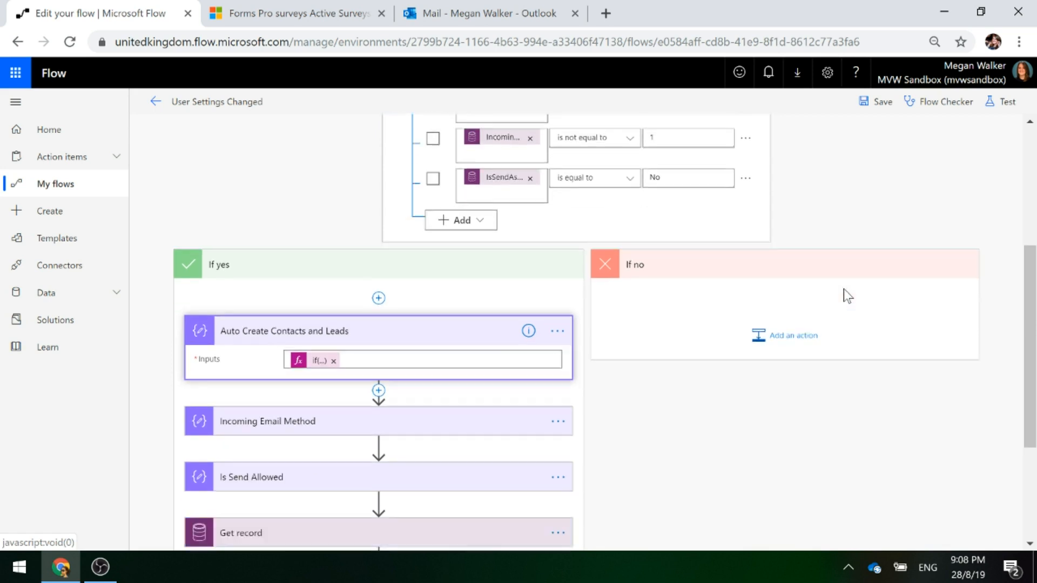
{"action": "scroll", "coordinate": [846, 295], "scroll_direction": "down", "scroll_amount": 1}
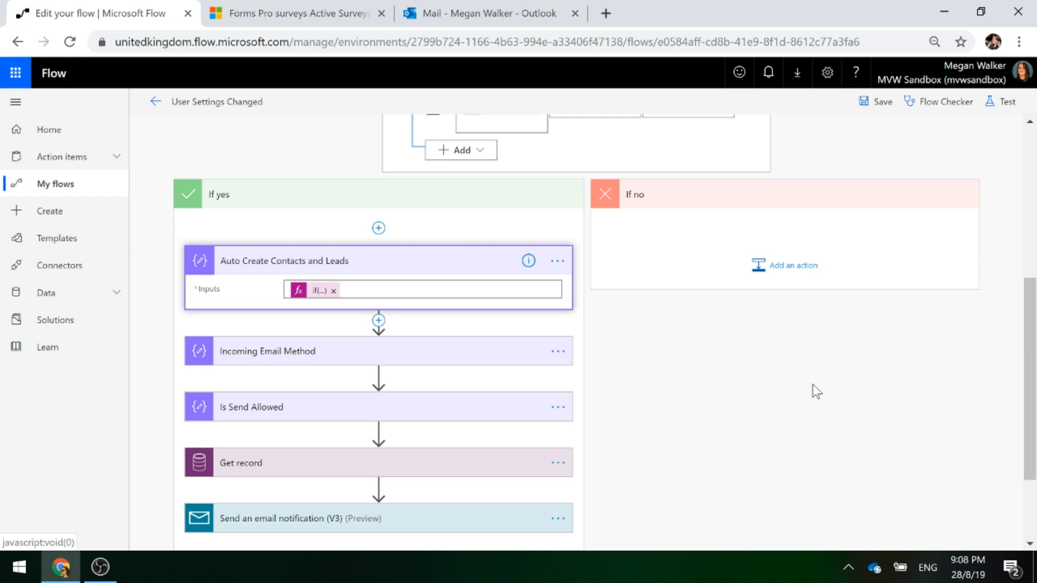
{"action": "left_click", "coordinate": [307, 294]}
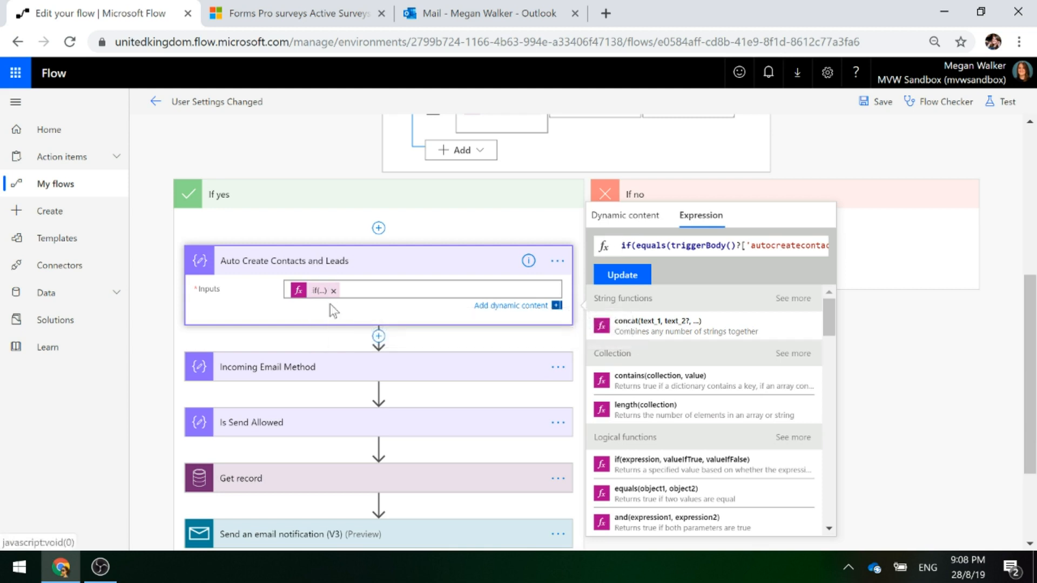
Examine the Incoming Email Method expression and expand the Is Send Allowed action
{"action": "scroll", "coordinate": [324, 311], "scroll_direction": "down", "scroll_amount": 2}
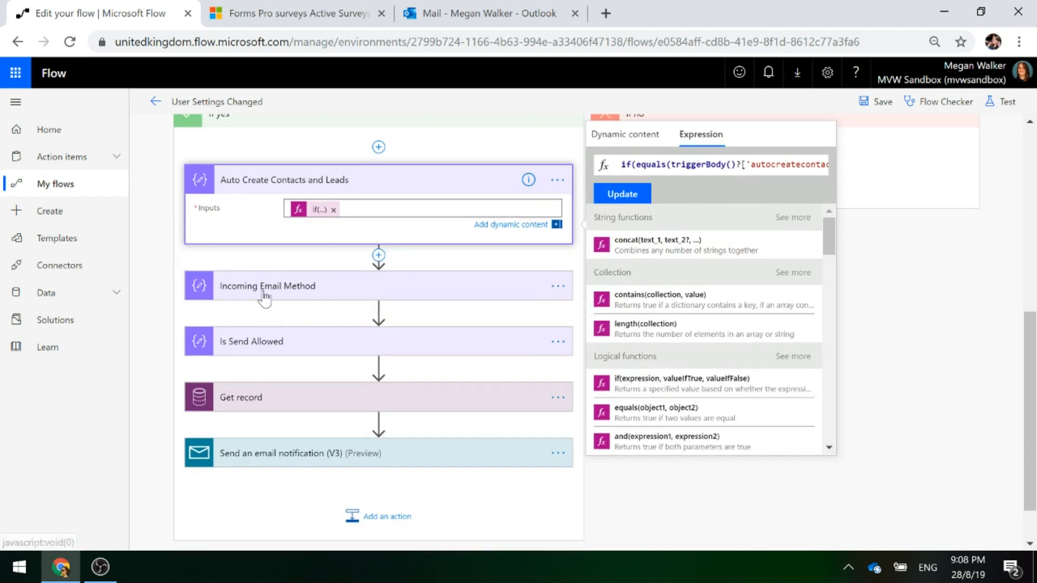
{"action": "left_click", "coordinate": [263, 297]}
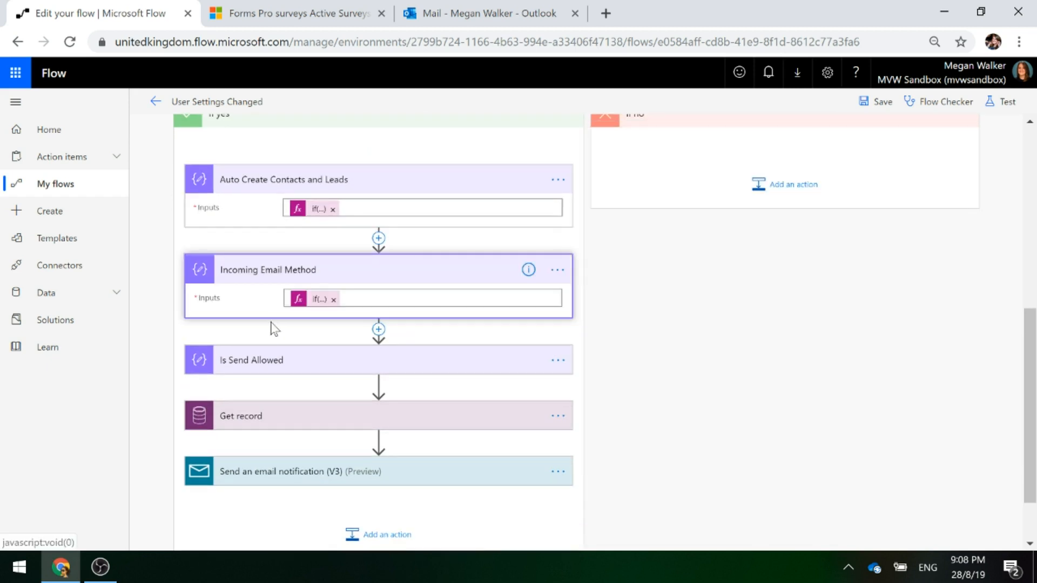
{"action": "left_click", "coordinate": [309, 304]}
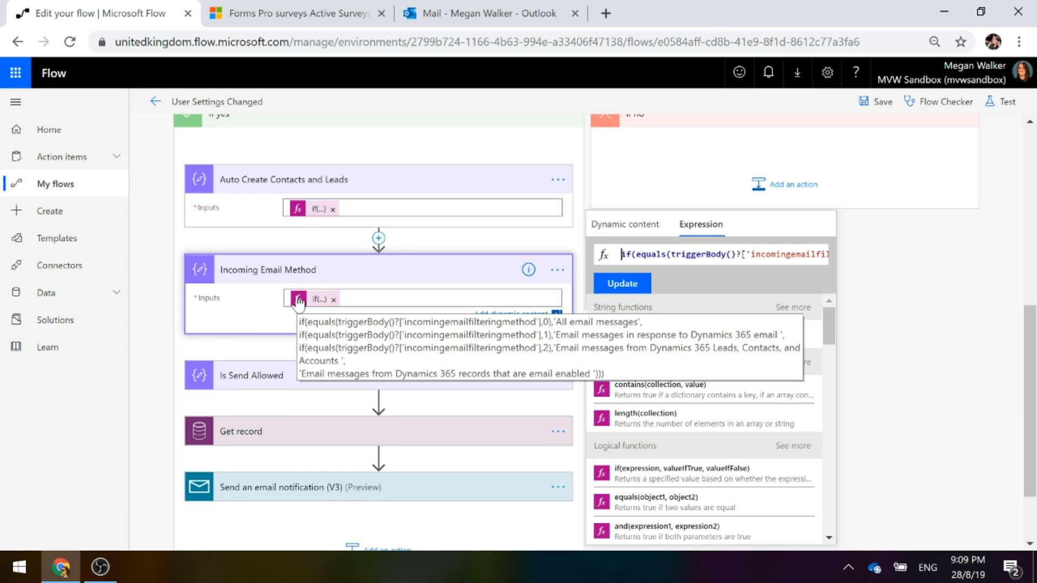
{"action": "left_click", "coordinate": [248, 377]}
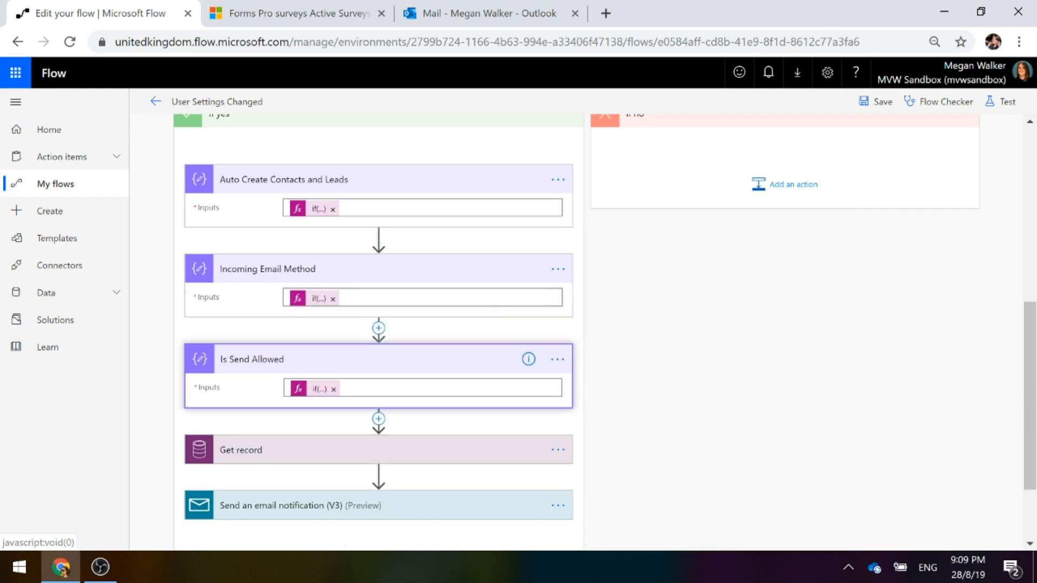
{"action": "scroll", "coordinate": [371, 375], "scroll_direction": "down", "scroll_amount": 2}
{"action": "scroll", "coordinate": [313, 320], "scroll_direction": "up", "scroll_amount": 2}
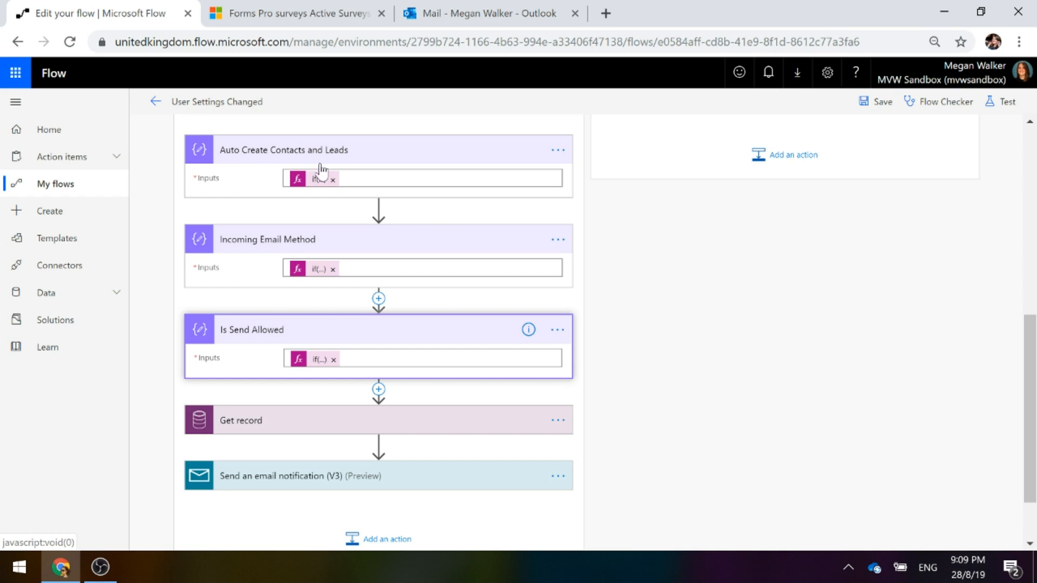
Search for the compose action at the point after Is Send Allowed, and close the action chooser without adding anything
{"action": "left_click", "coordinate": [380, 390]}
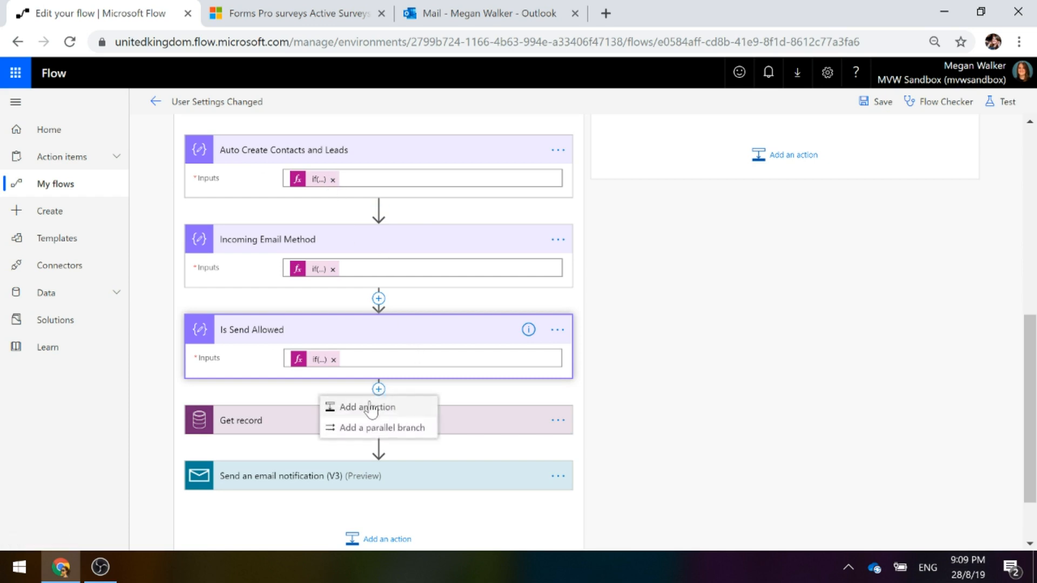
{"action": "left_click", "coordinate": [371, 404]}
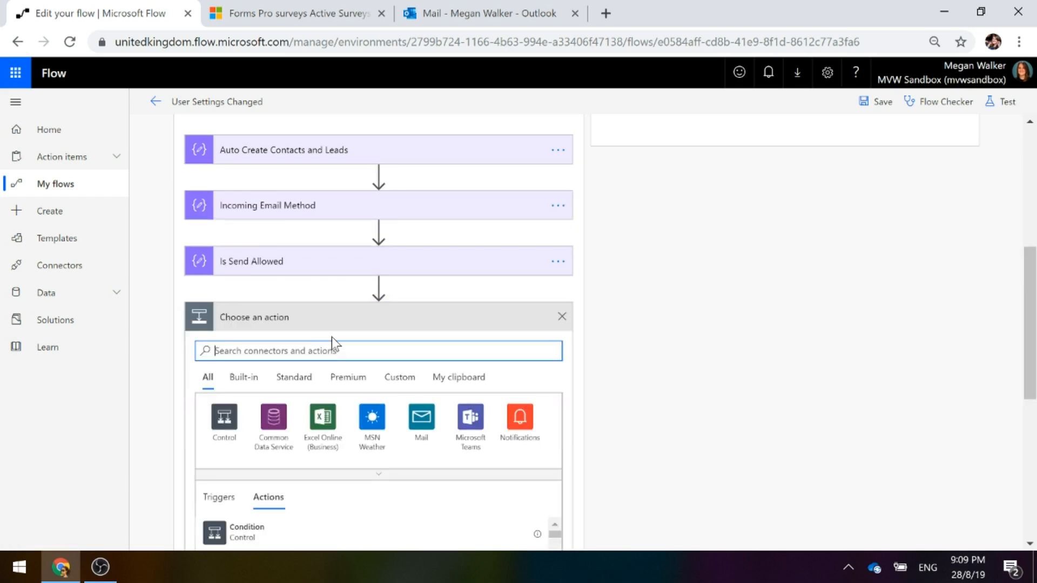
{"action": "type", "text": "compose"}
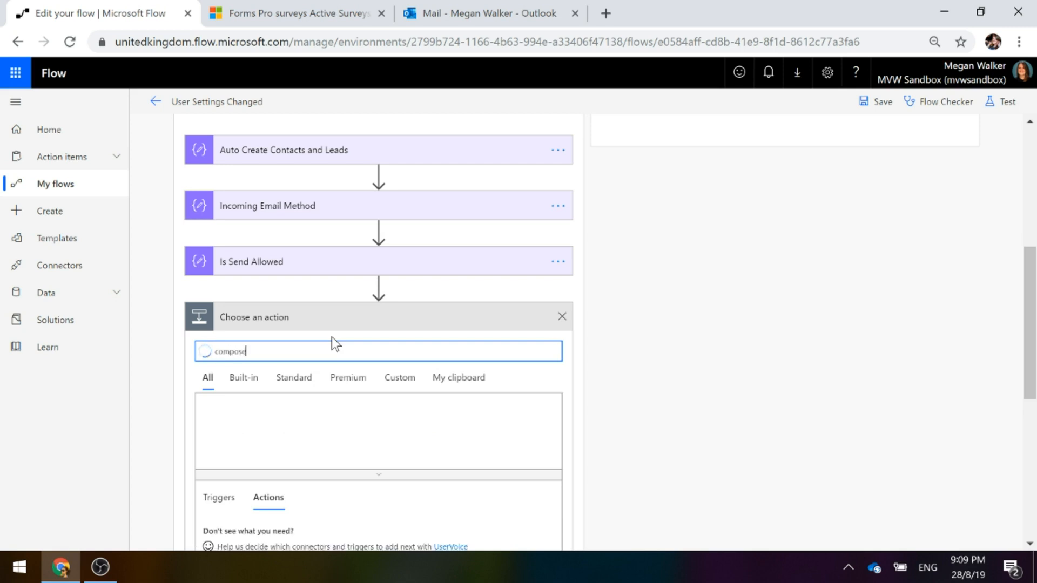
{"action": "scroll", "coordinate": [213, 463], "scroll_direction": "down", "scroll_amount": 2}
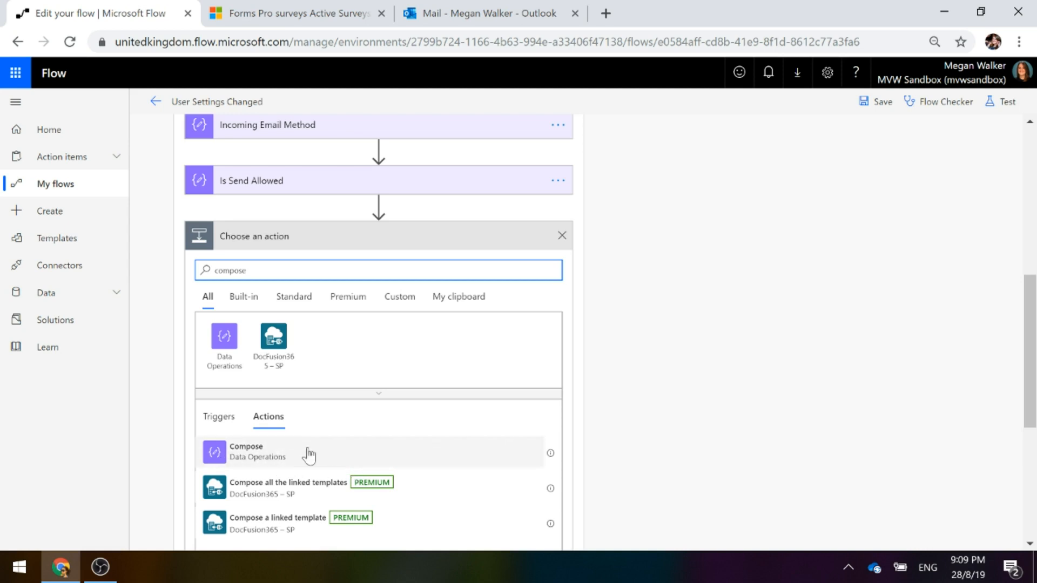
{"action": "left_click", "coordinate": [386, 234]}
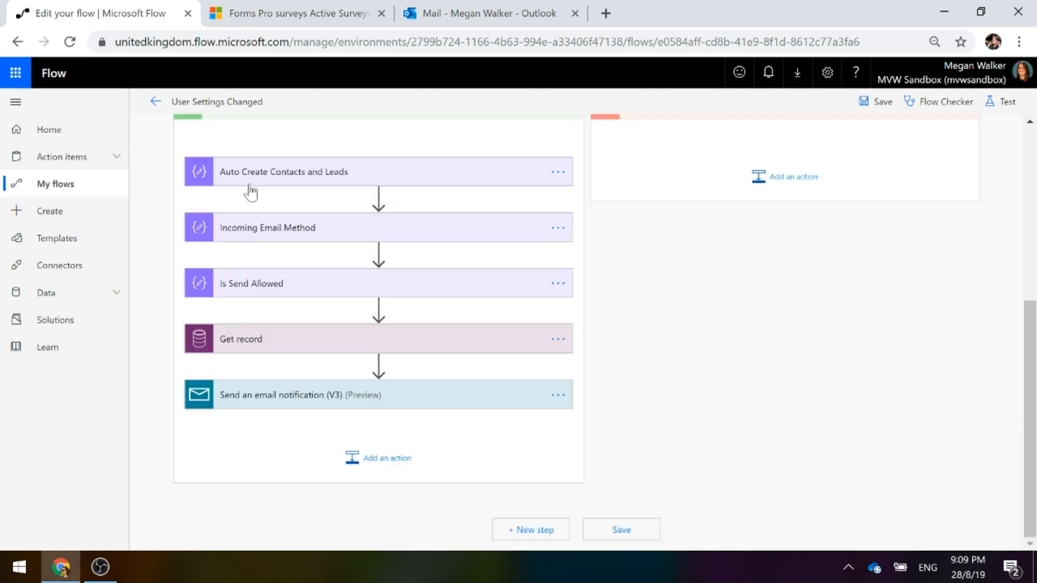
Examine the expression in the Is Send Allowed action and the entity and item identifier used by Get record
{"action": "left_click", "coordinate": [249, 290]}
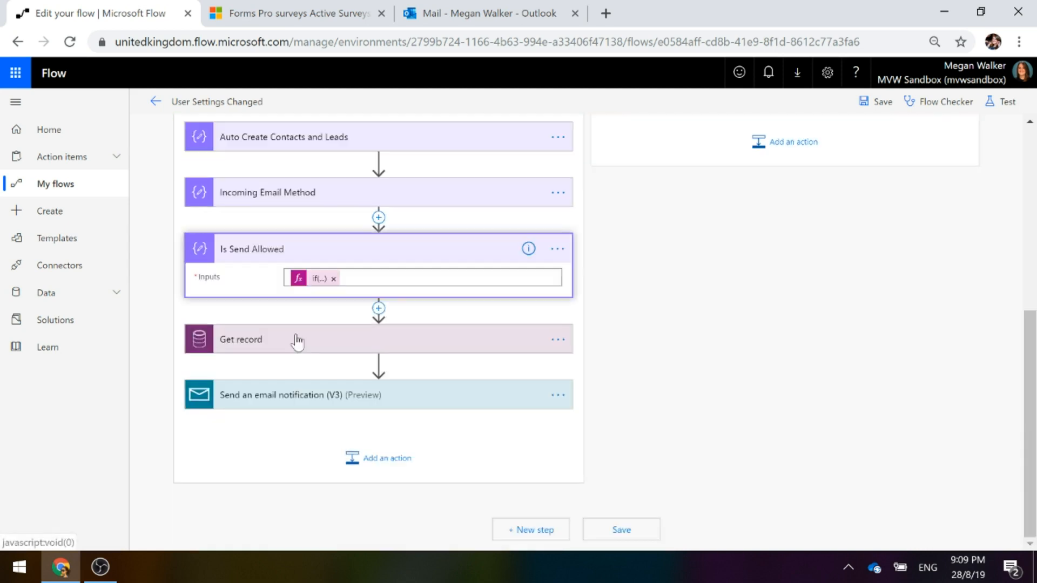
{"action": "left_click", "coordinate": [301, 280]}
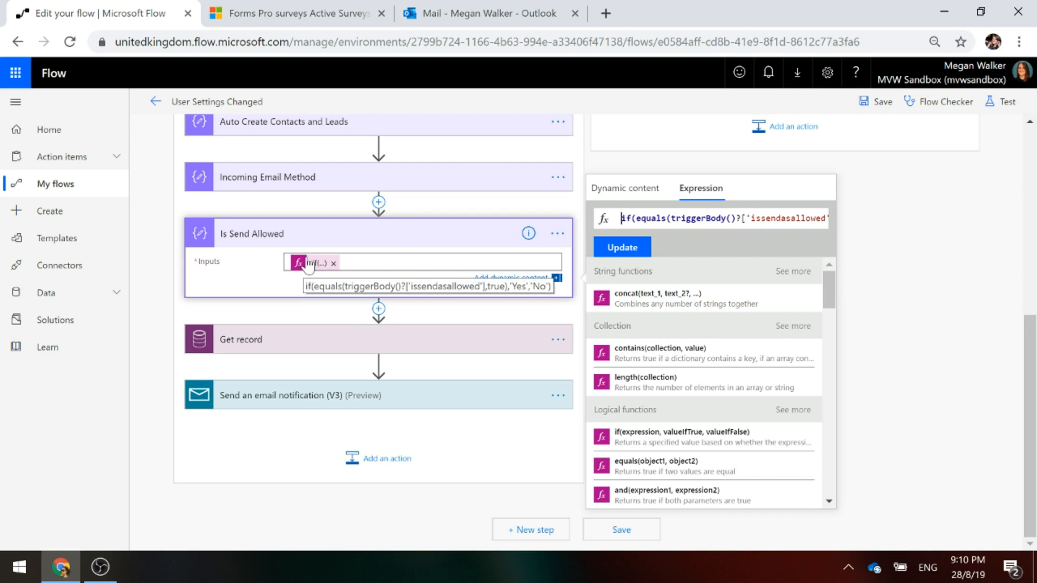
{"action": "left_click", "coordinate": [294, 233]}
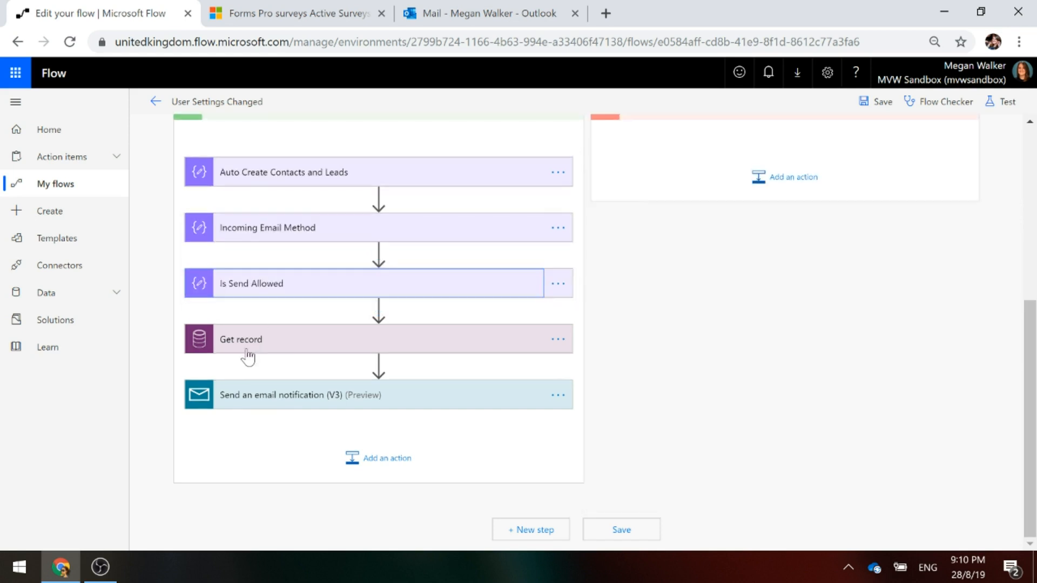
{"action": "left_click", "coordinate": [473, 349]}
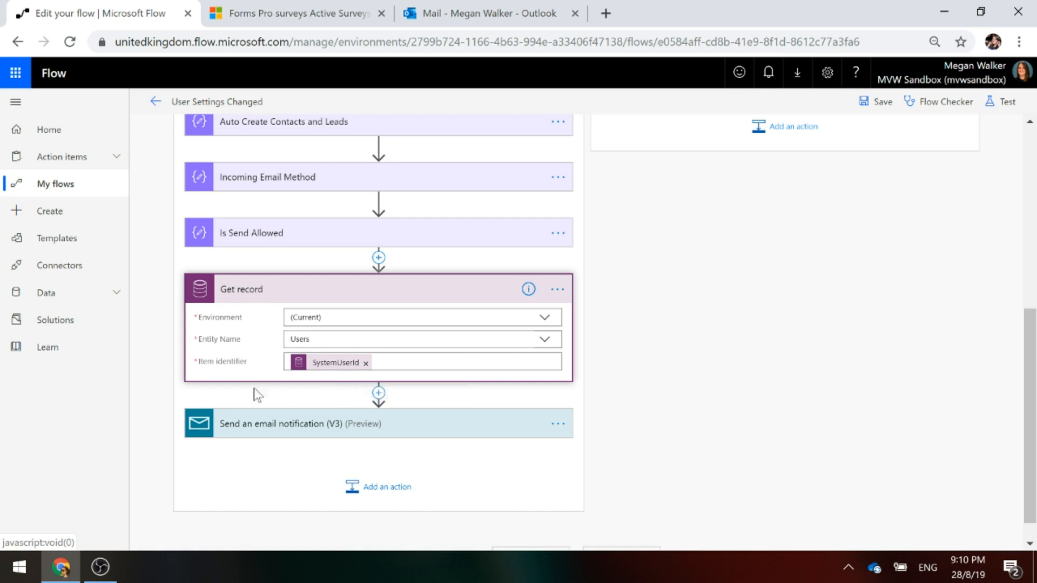
{"action": "left_click", "coordinate": [255, 289]}
Examine the Send an email notification (V3) action and check which actions the Mail connector offers, without adding one
{"action": "left_click", "coordinate": [424, 394]}
{"action": "scroll", "coordinate": [660, 380], "scroll_direction": "down", "scroll_amount": 4}
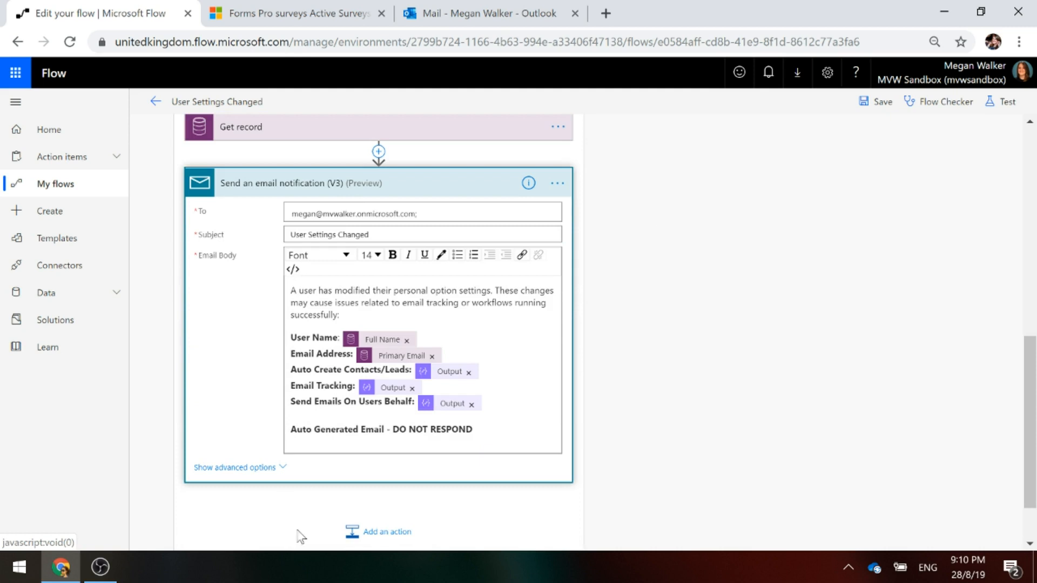
{"action": "left_click", "coordinate": [394, 526]}
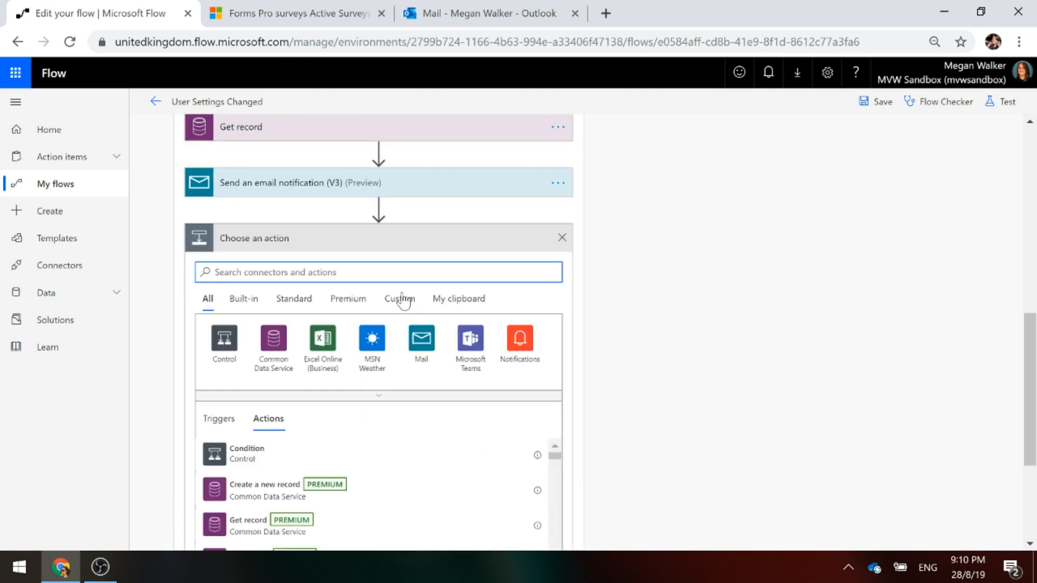
{"action": "left_click", "coordinate": [423, 343]}
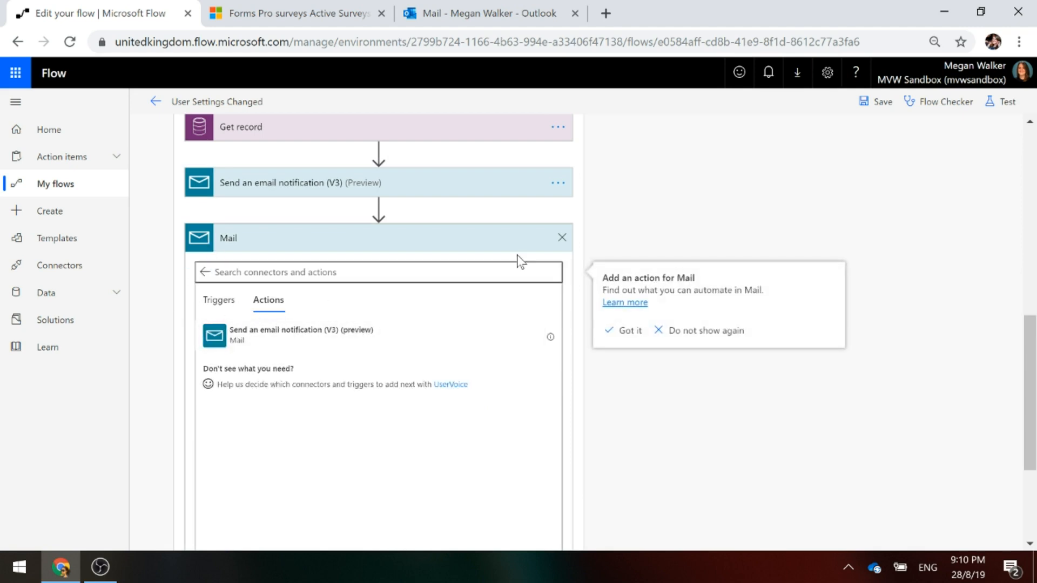
{"action": "left_click", "coordinate": [560, 240]}
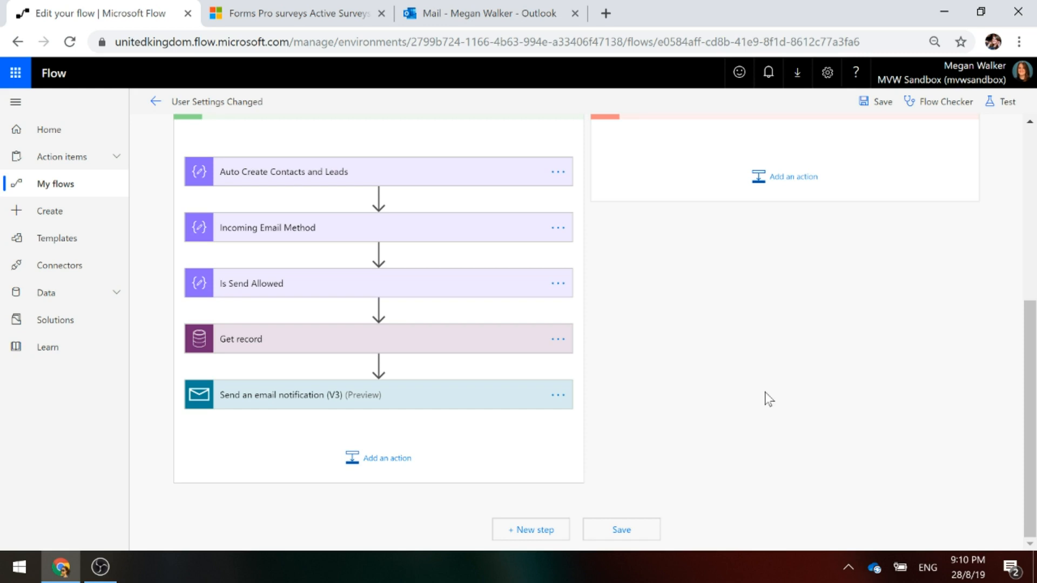
Review the email notification's recipient, subject, advanced options and the dynamic values used in its body
{"action": "left_click", "coordinate": [387, 397]}
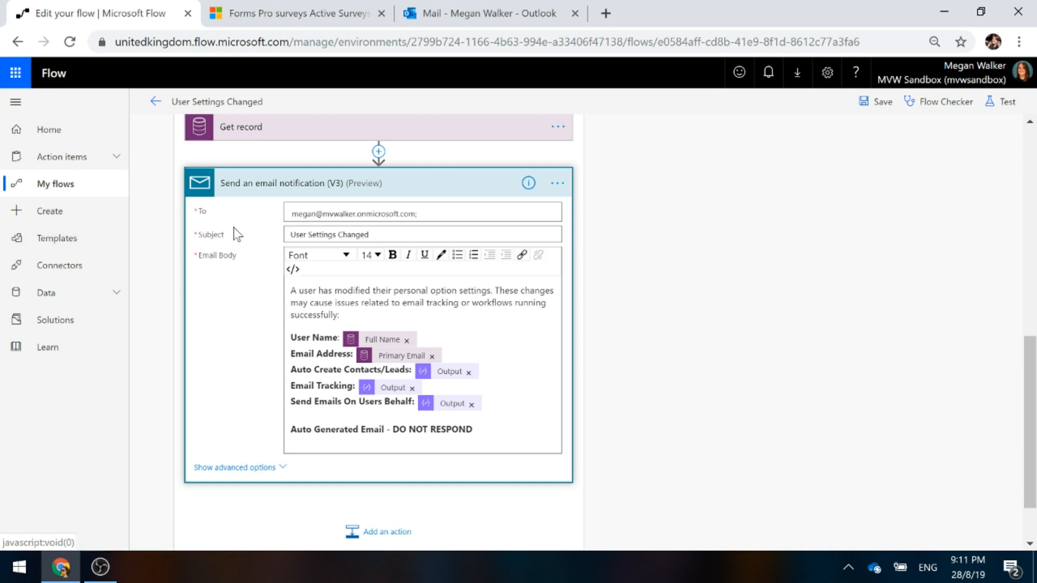
{"action": "scroll", "coordinate": [741, 247], "scroll_direction": "down", "scroll_amount": 2}
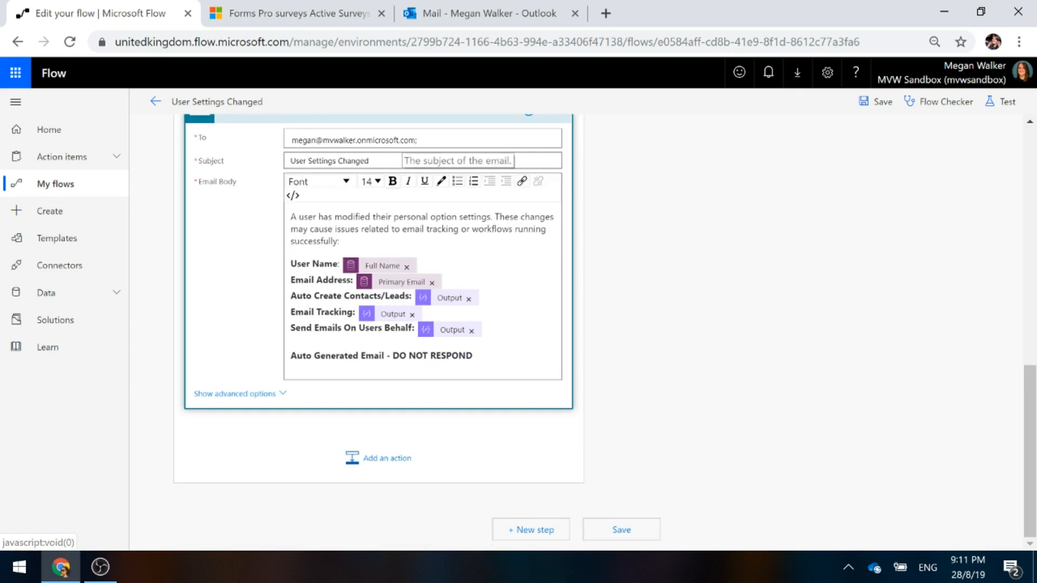
{"action": "left_click", "coordinate": [263, 395]}
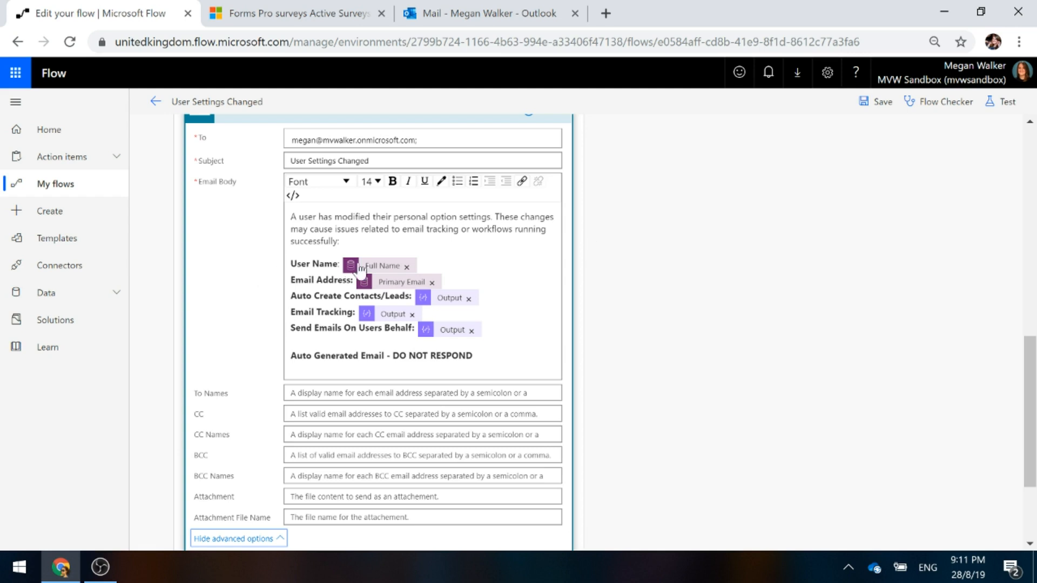
{"action": "mouse_move", "coordinate": [397, 276]}
{"action": "mouse_move", "coordinate": [427, 300]}
{"action": "mouse_move", "coordinate": [457, 338]}
{"action": "scroll", "coordinate": [777, 337], "scroll_direction": "up", "scroll_amount": 10}
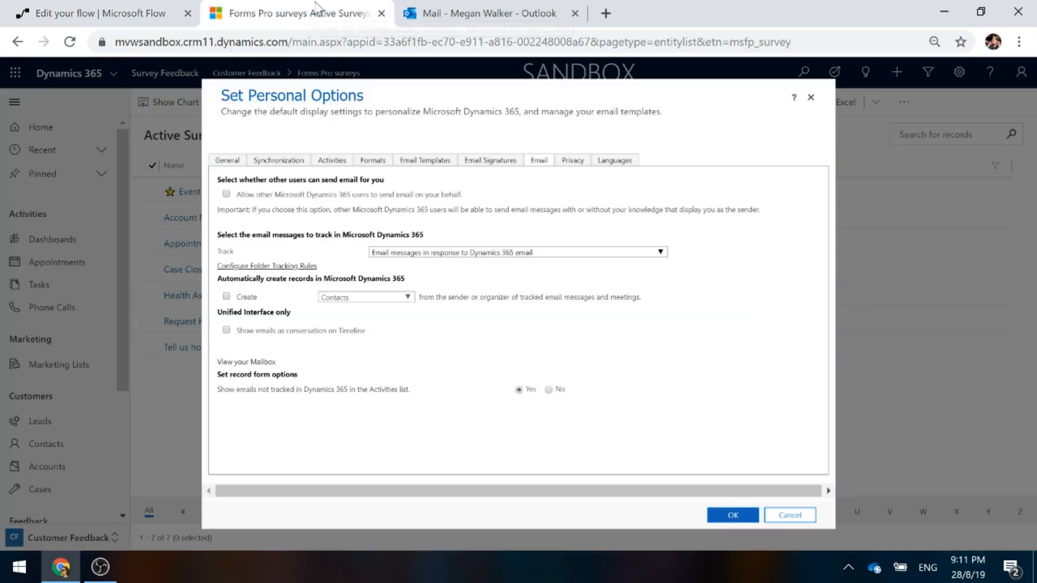
Switch to Dynamics 365 and save the personal email options
{"action": "left_click", "coordinate": [318, 13]}
{"action": "left_click", "coordinate": [722, 516]}
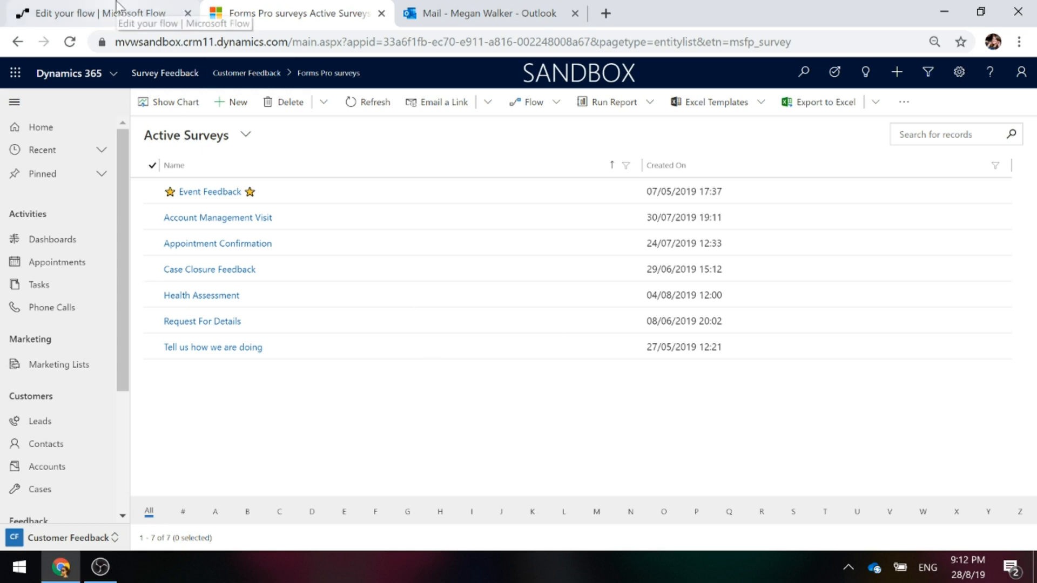
Check the run history of the User Settings Changed flow, and reload the Outlook inbox to look for a notification
{"action": "left_click", "coordinate": [175, 9]}
{"action": "left_click", "coordinate": [155, 101]}
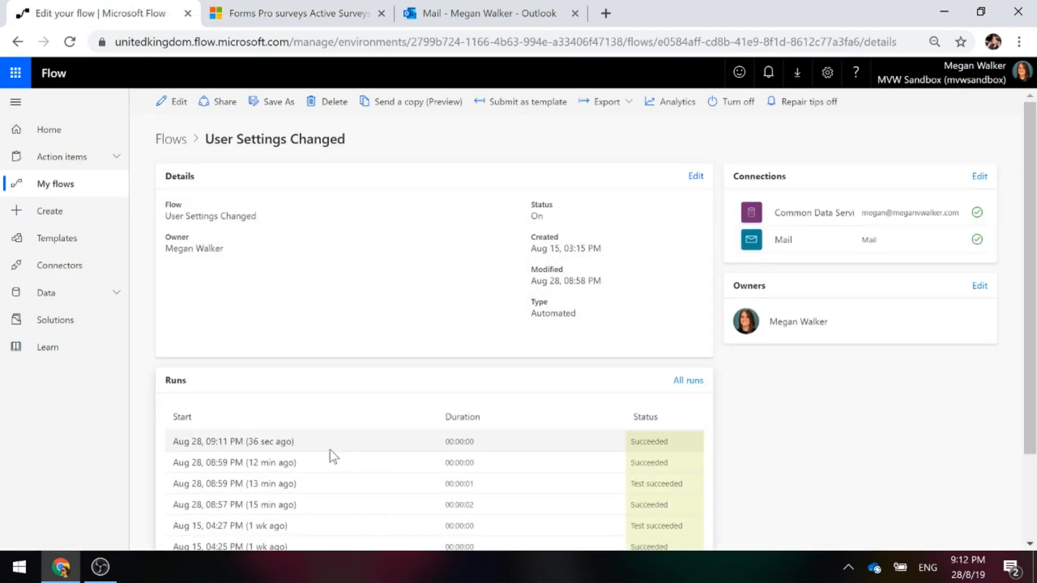
{"action": "left_click", "coordinate": [435, 14]}
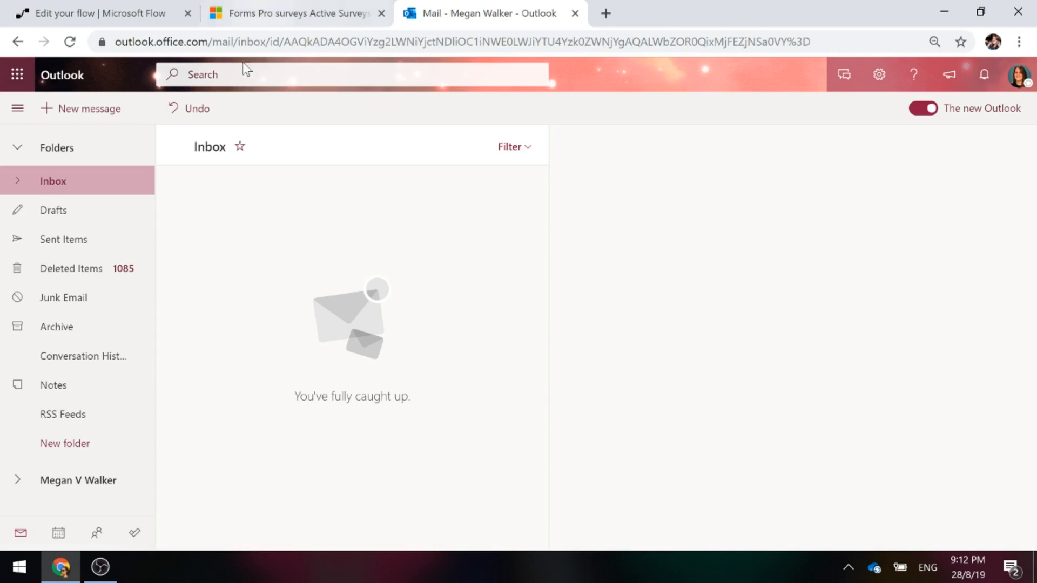
{"action": "left_click", "coordinate": [70, 42]}
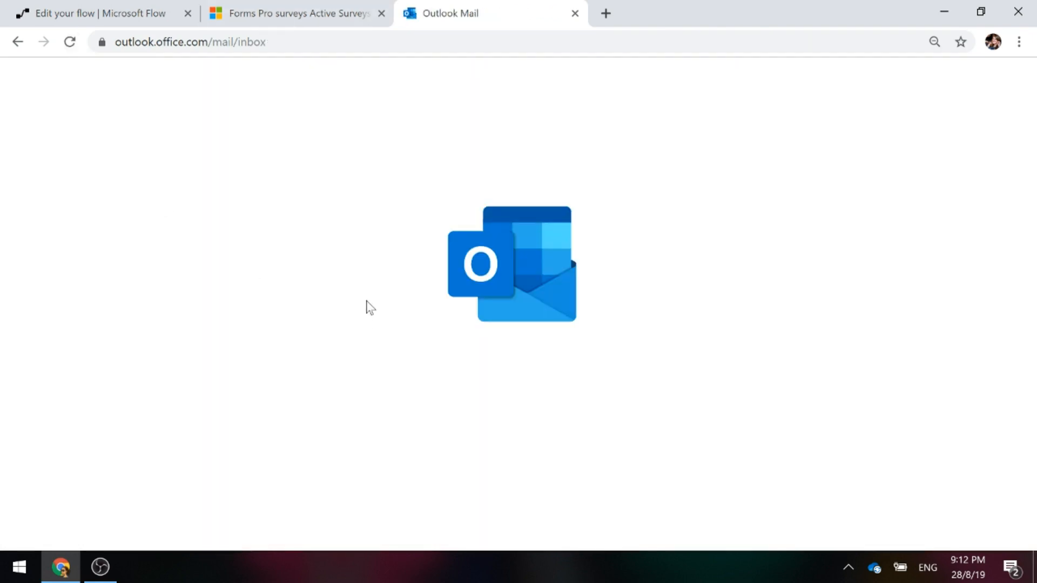
In the Dynamics 365 personal email options, allow other users to send email on your behalf
{"action": "left_click", "coordinate": [264, 14]}
{"action": "left_click", "coordinate": [959, 72]}
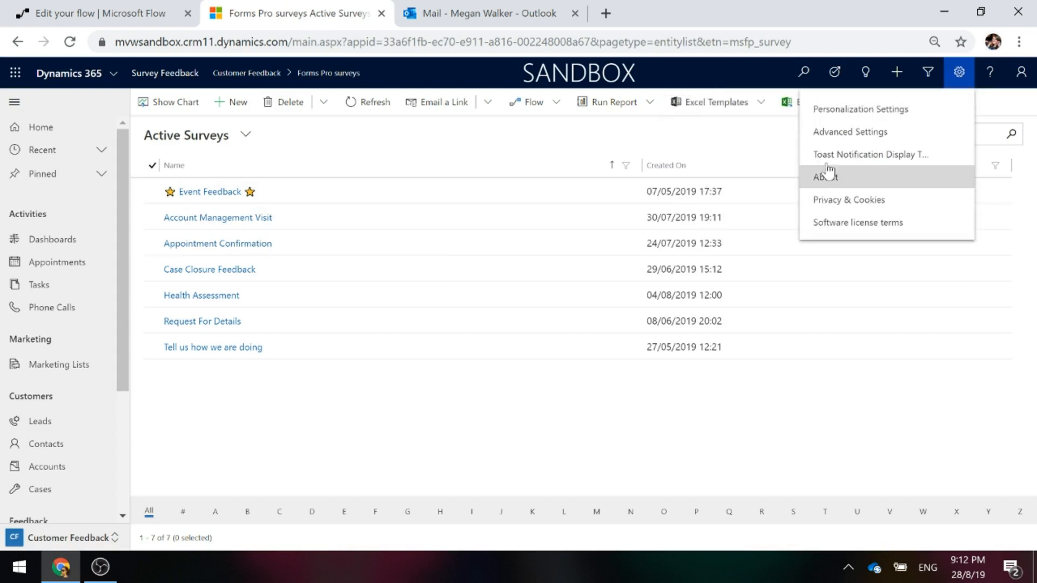
{"action": "left_click", "coordinate": [837, 117]}
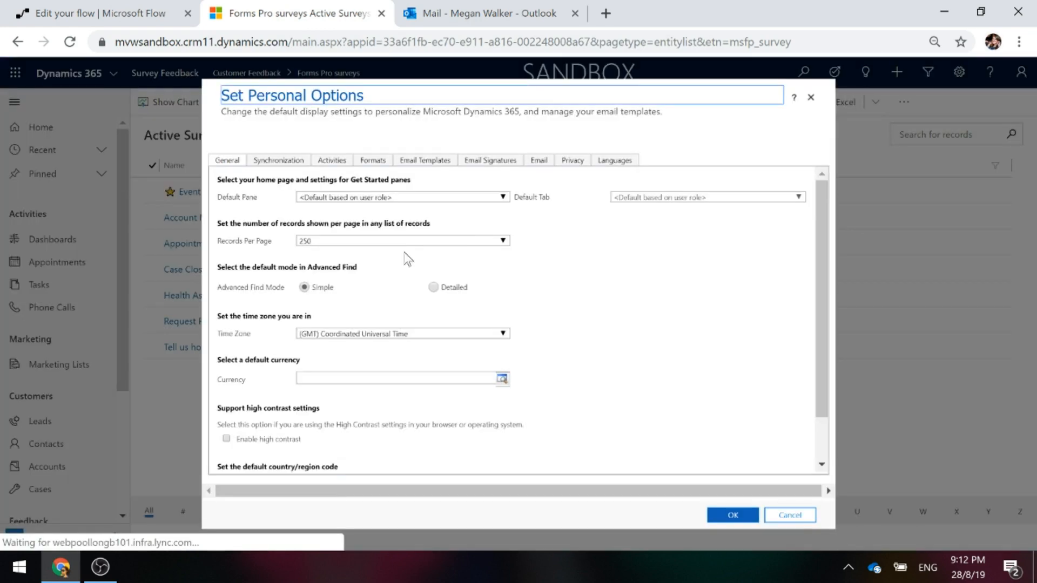
{"action": "left_click", "coordinate": [538, 161]}
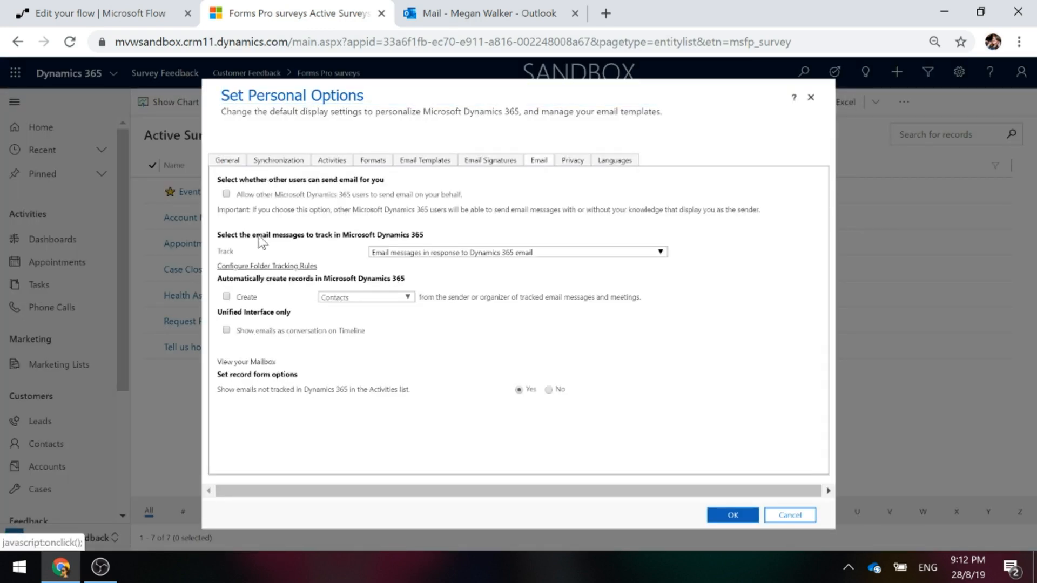
{"action": "left_click", "coordinate": [228, 194]}
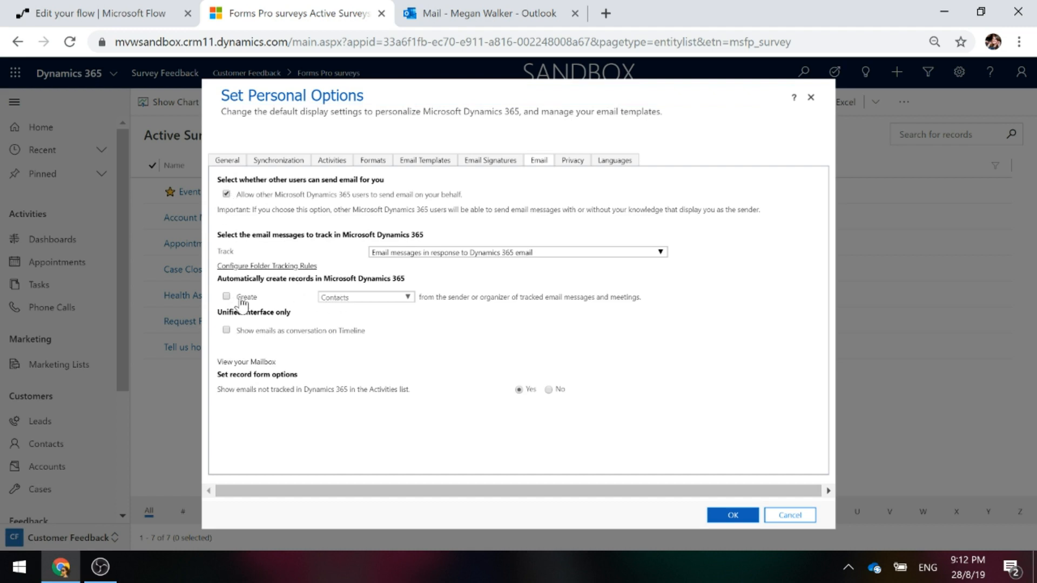
Enable automatic creation of Contacts from senders of tracked emails and meetings, and save the personal options
{"action": "left_click", "coordinate": [228, 297]}
{"action": "left_click", "coordinate": [387, 299]}
{"action": "left_click", "coordinate": [390, 313]}
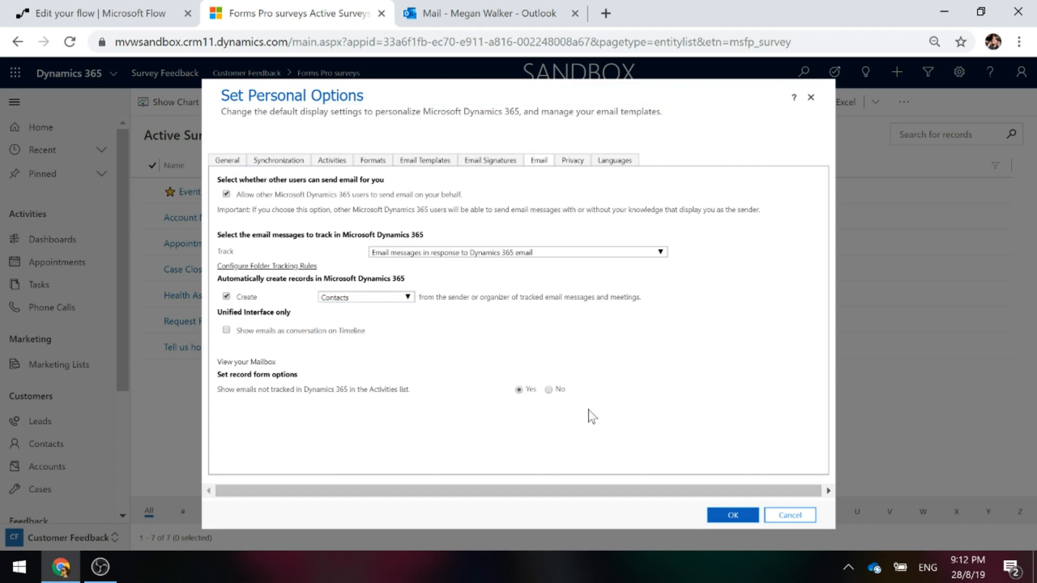
{"action": "left_click", "coordinate": [735, 518]}
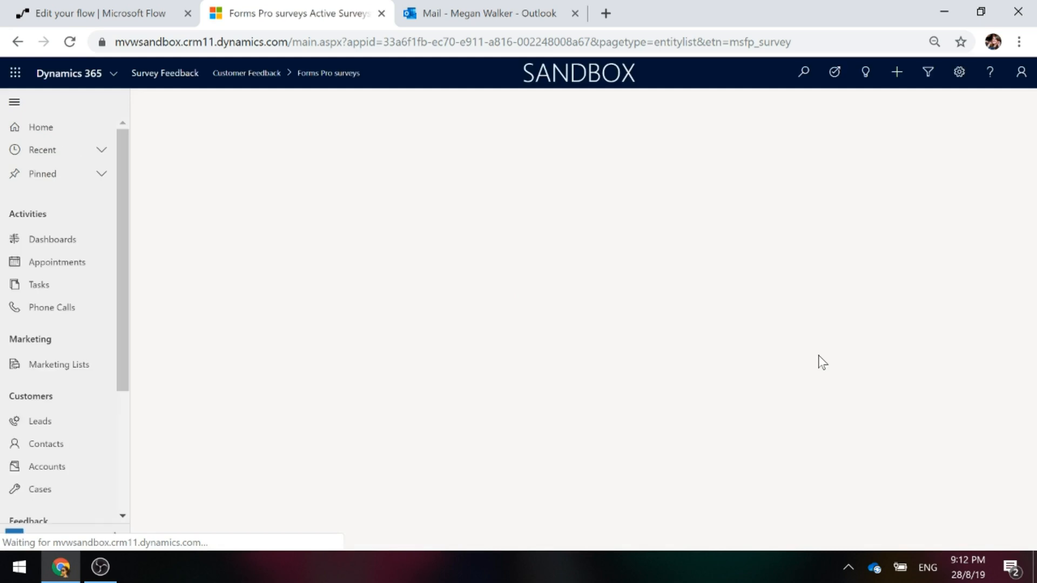
Reload the flow's details page in Microsoft Flow, and read the User Settings Changed notification and its sender's details in Outlook
{"action": "left_click", "coordinate": [79, 13]}
{"action": "left_click", "coordinate": [70, 42]}
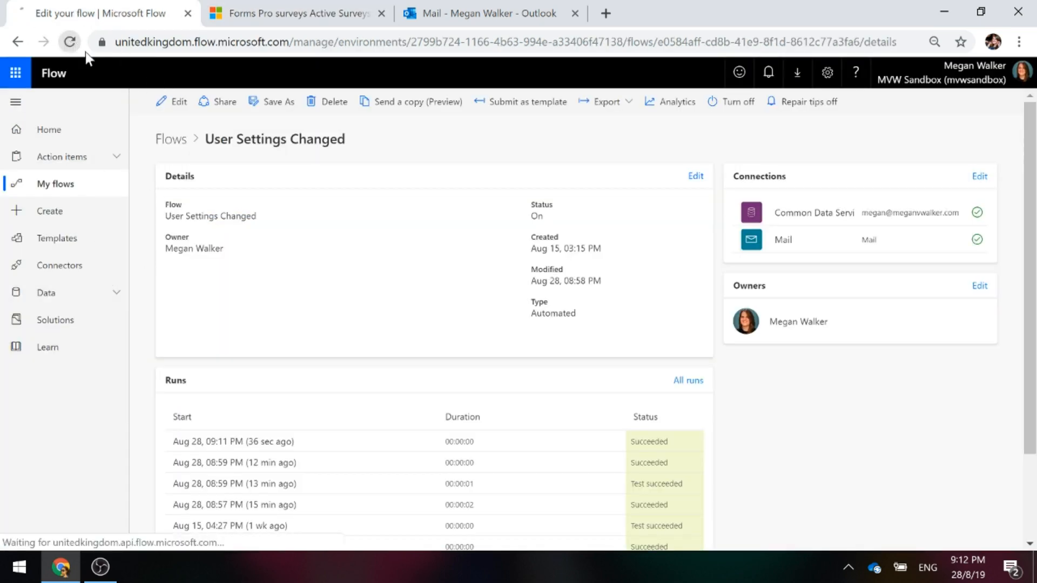
{"action": "left_click", "coordinate": [460, 4]}
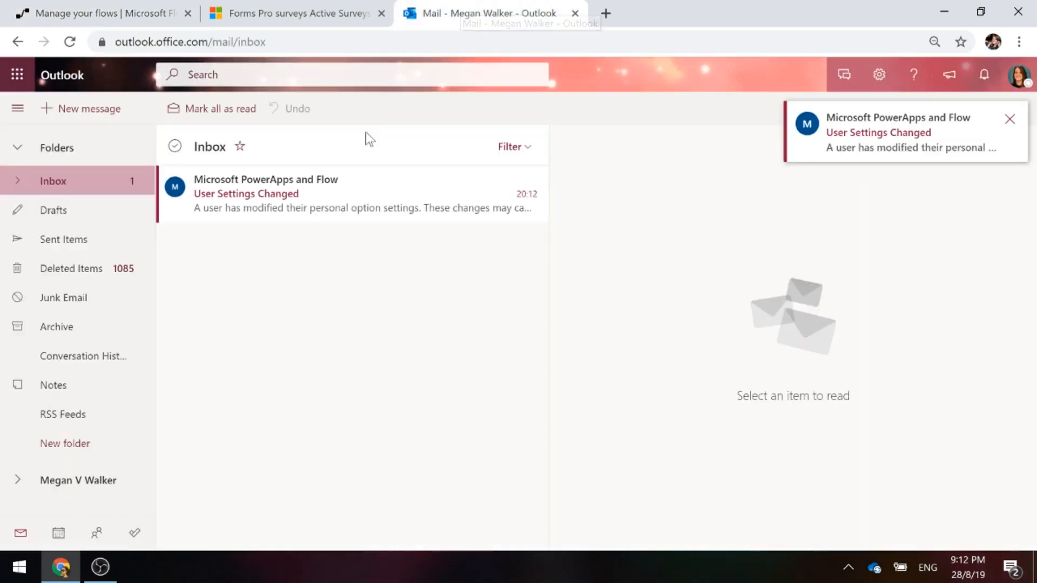
{"action": "left_click", "coordinate": [340, 205]}
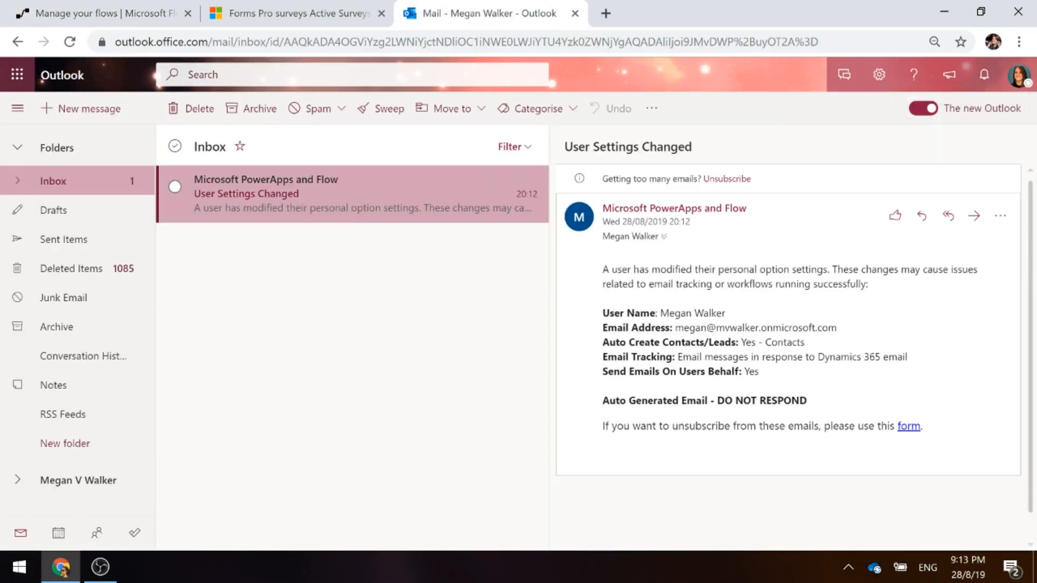
{"action": "left_click", "coordinate": [704, 211]}
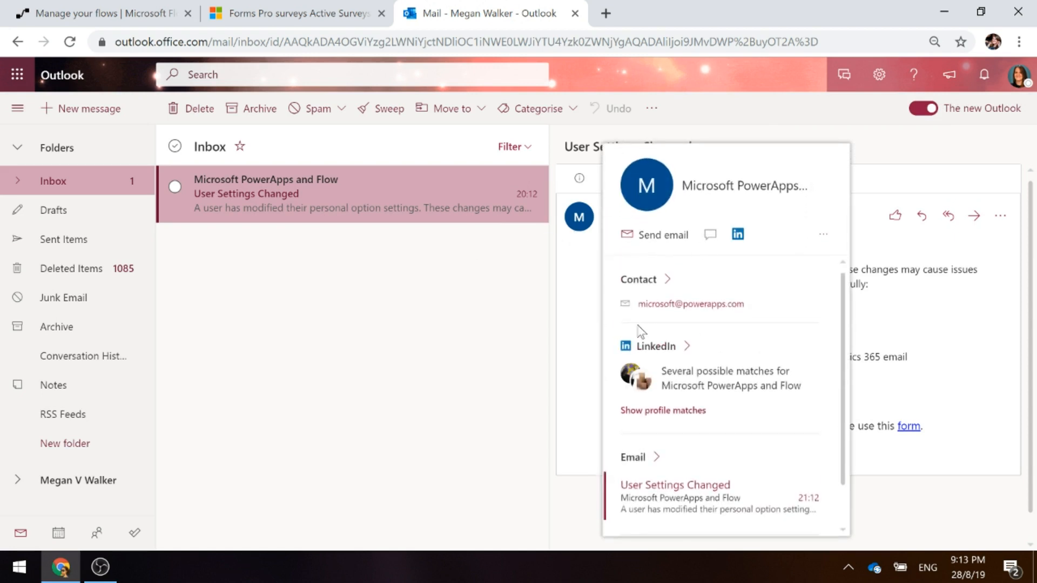